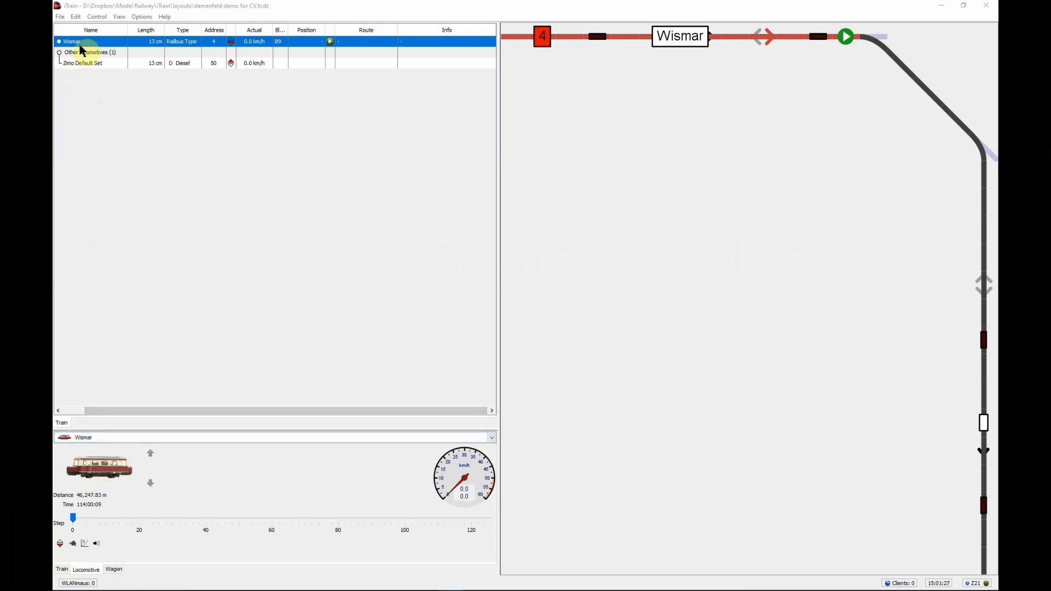
Open the Wismar locomotive's decoder configuration and load the DCC default set of CVs
left_click(76, 16)
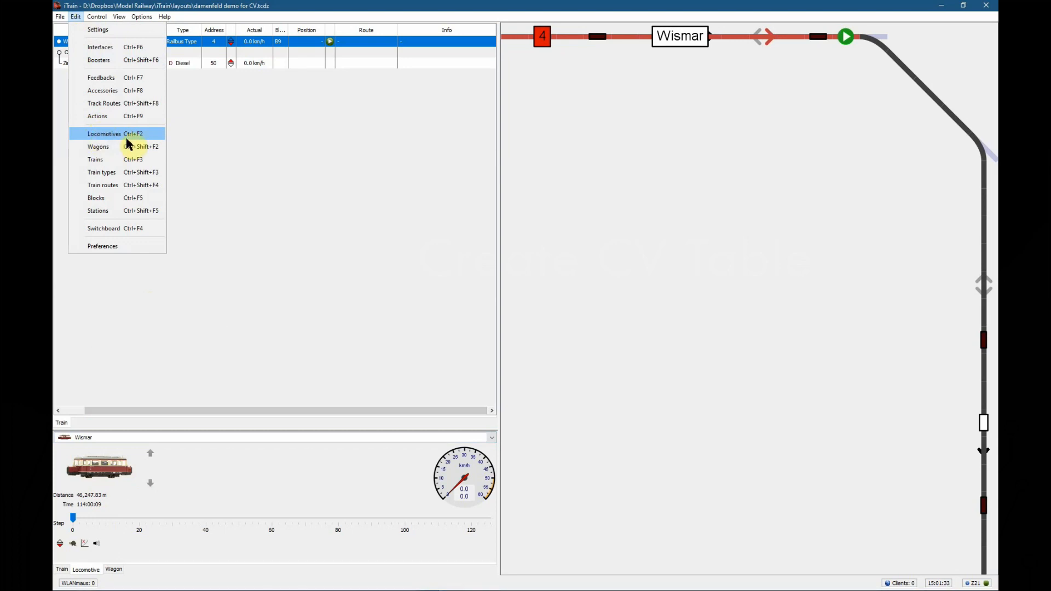
left_click(91, 573)
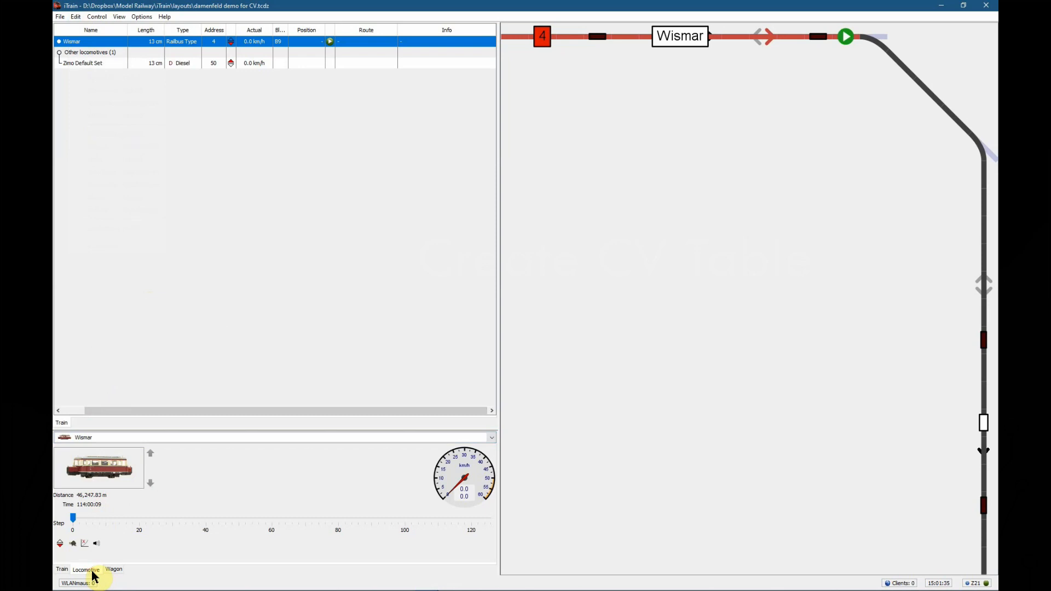
left_click(100, 41)
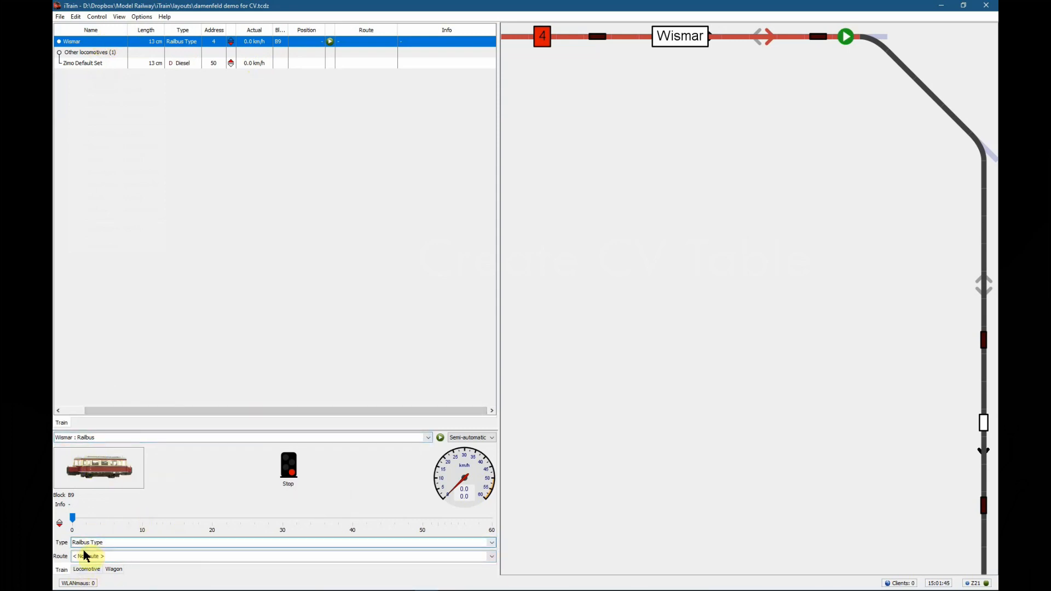
left_click(76, 568)
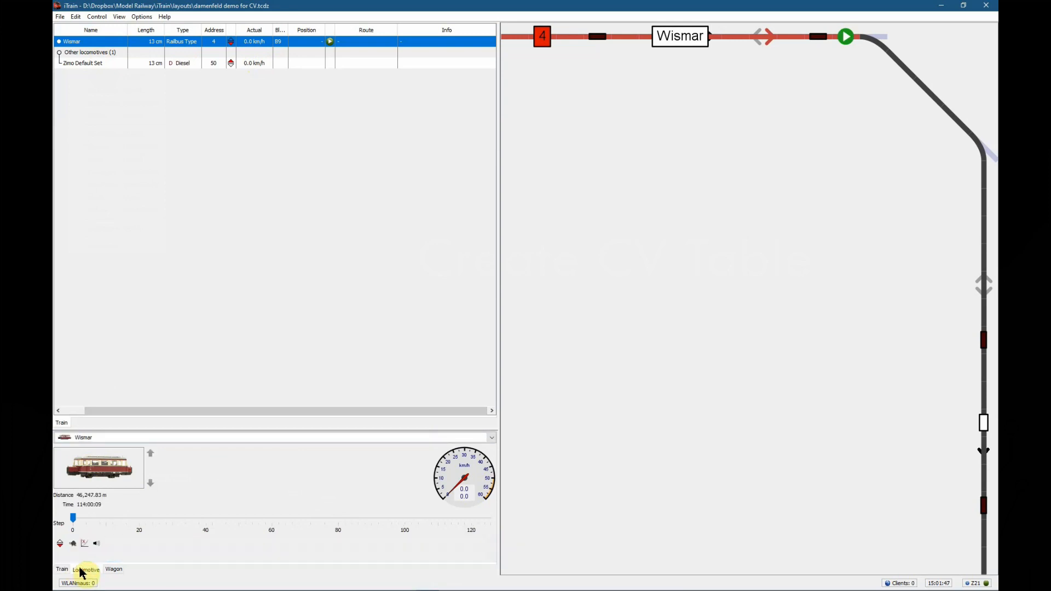
double_click(95, 472)
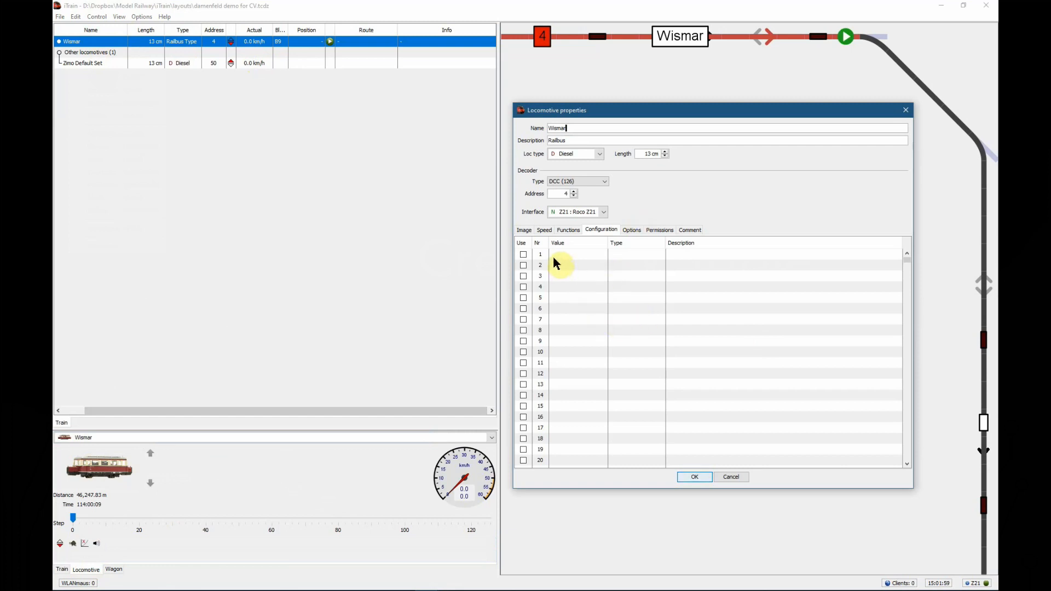
right_click(591, 261)
left_click(626, 309)
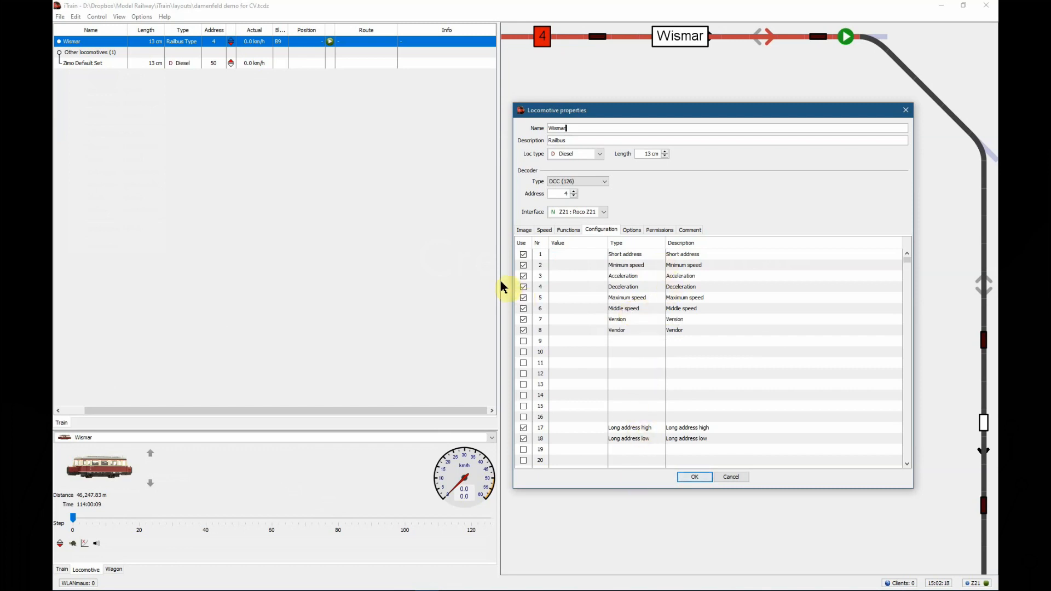
List only the CVs in use, append "(0)" to the Acceleration description of CV 3, save, and reopen the properties to check it
left_click(520, 244)
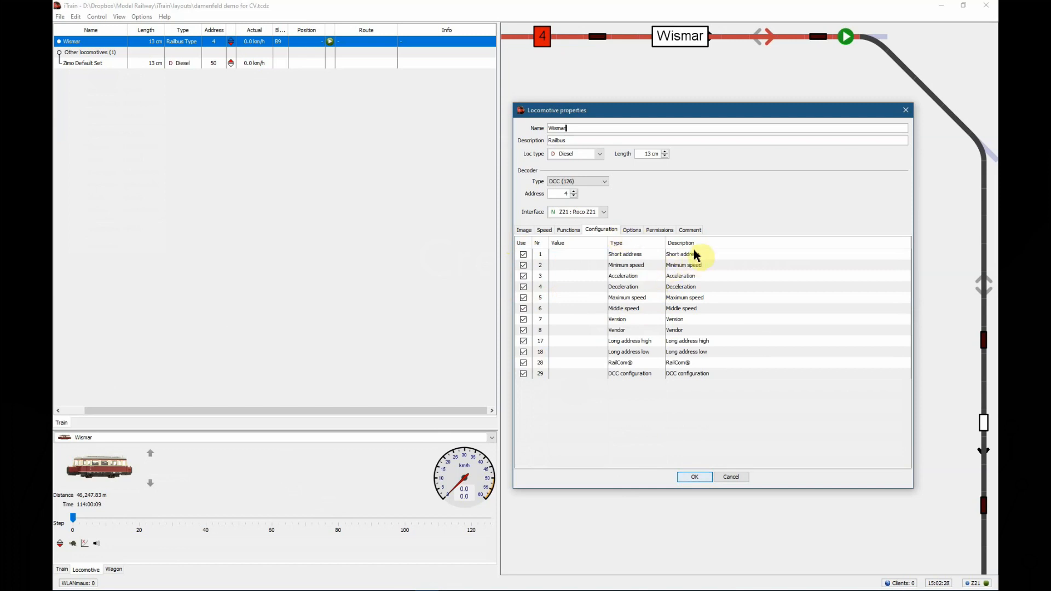
left_click(693, 277)
left_click(693, 277)
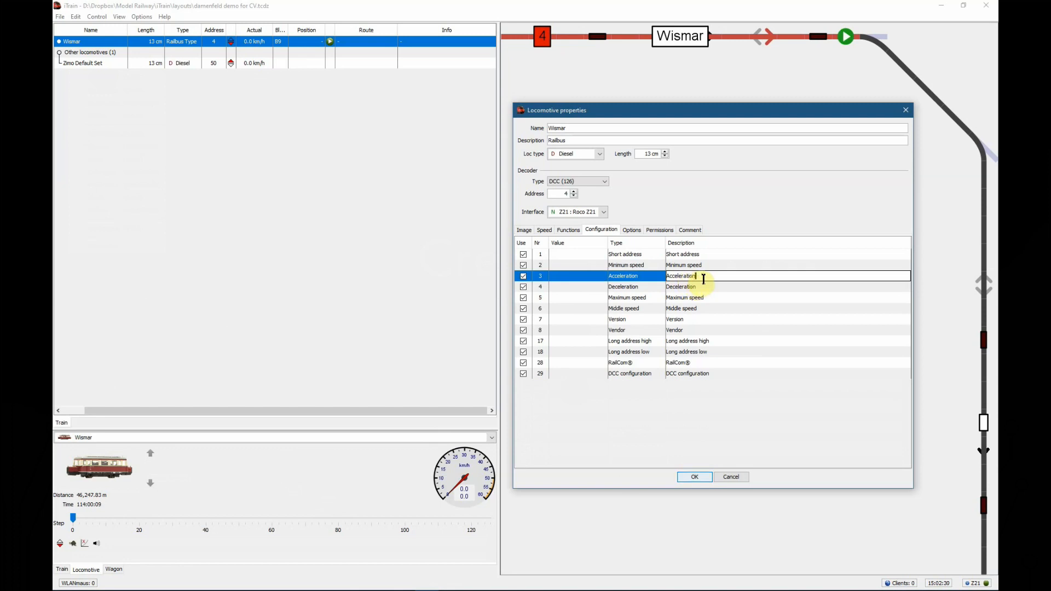
type("(0)")
key("Return")
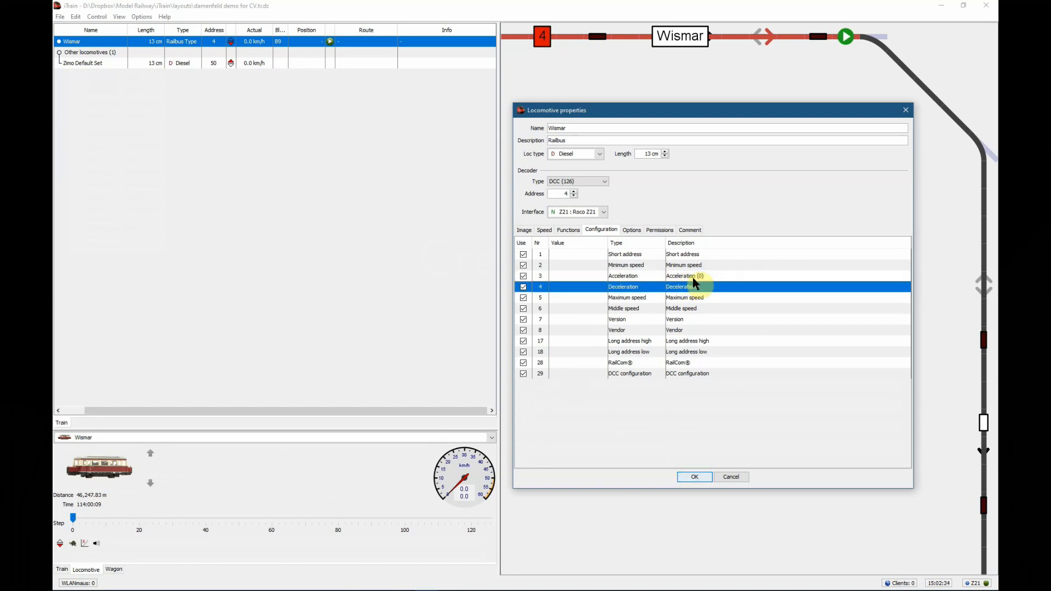
left_click(694, 478)
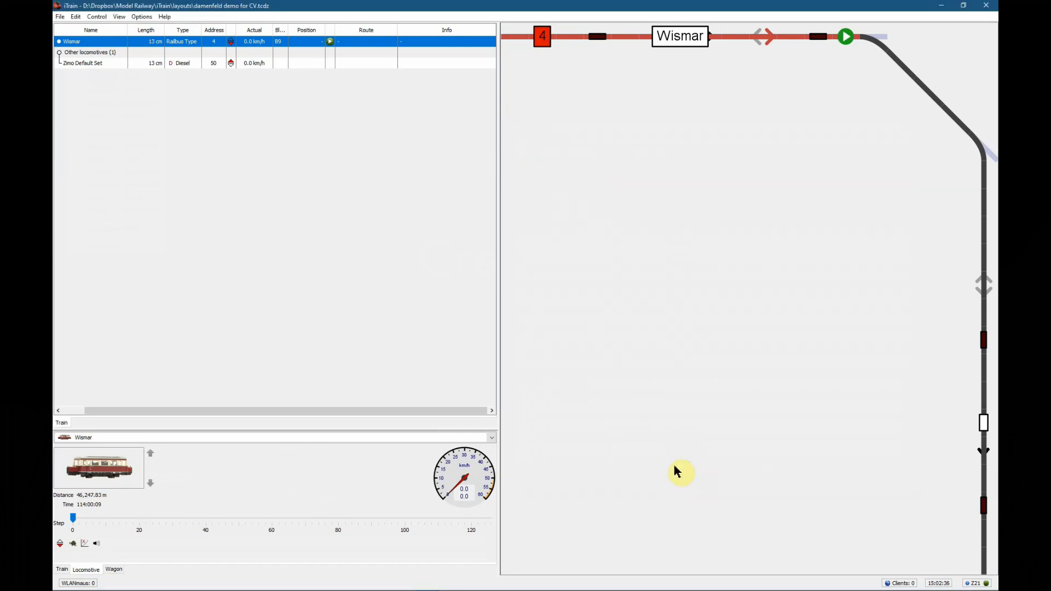
double_click(115, 474)
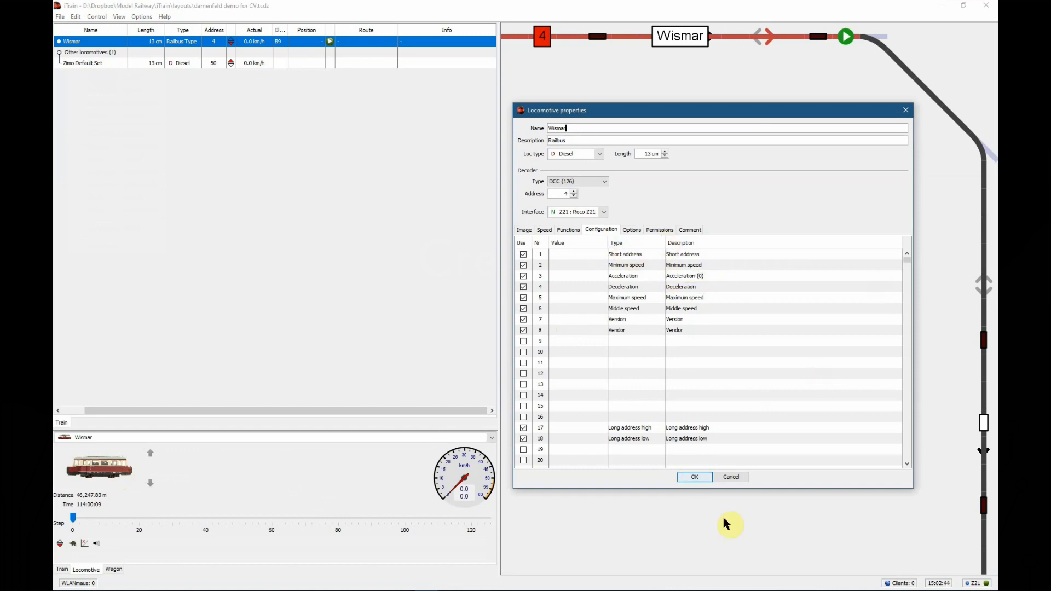
left_click(691, 477)
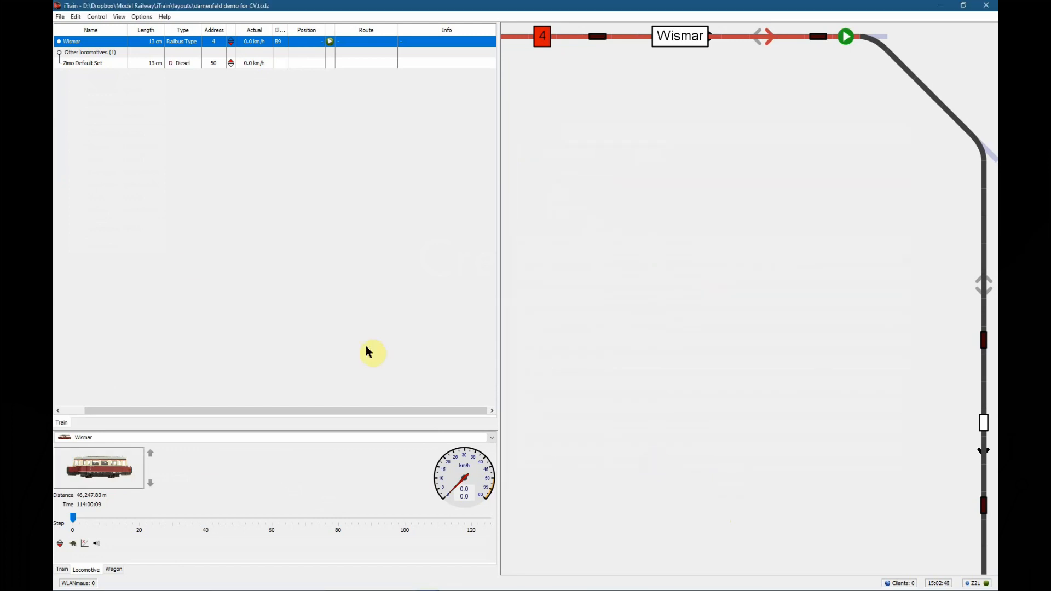
Open the Zimo Default Set locomotive's configuration, list only the CVs in use and look through them
left_click(86, 66)
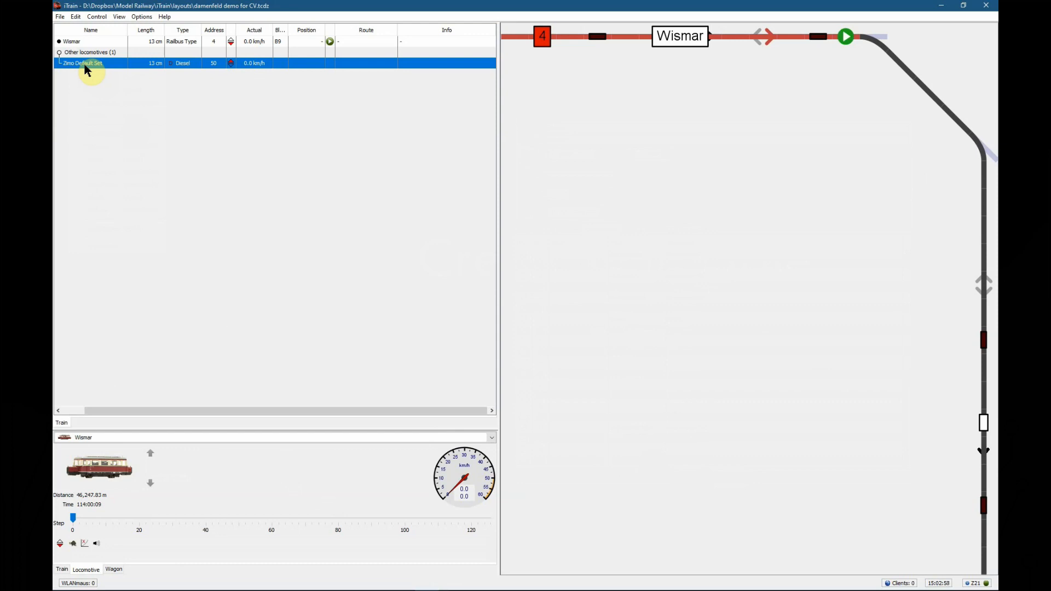
double_click(85, 65)
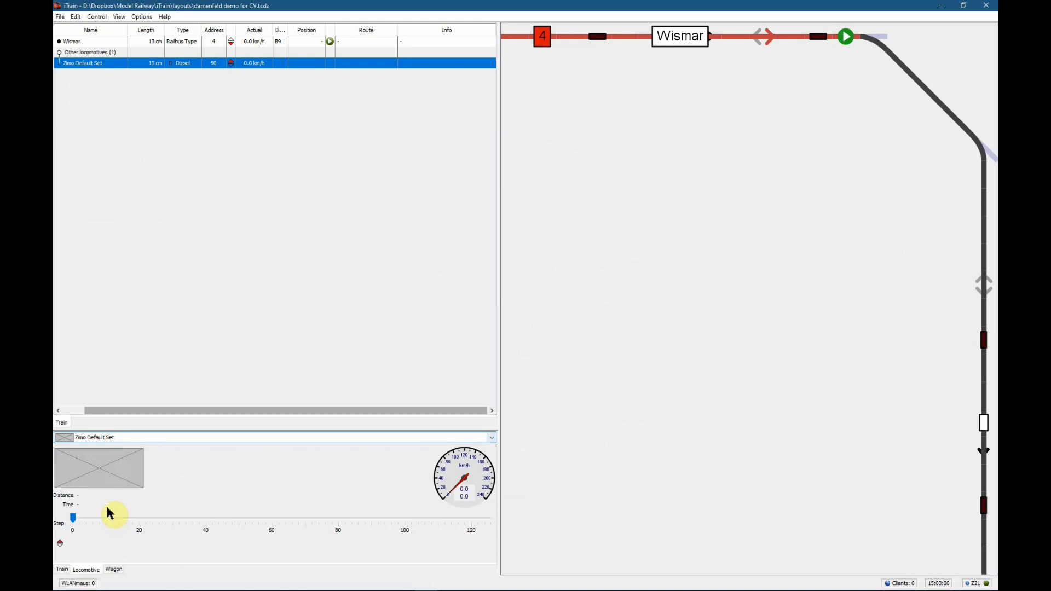
left_click(85, 570)
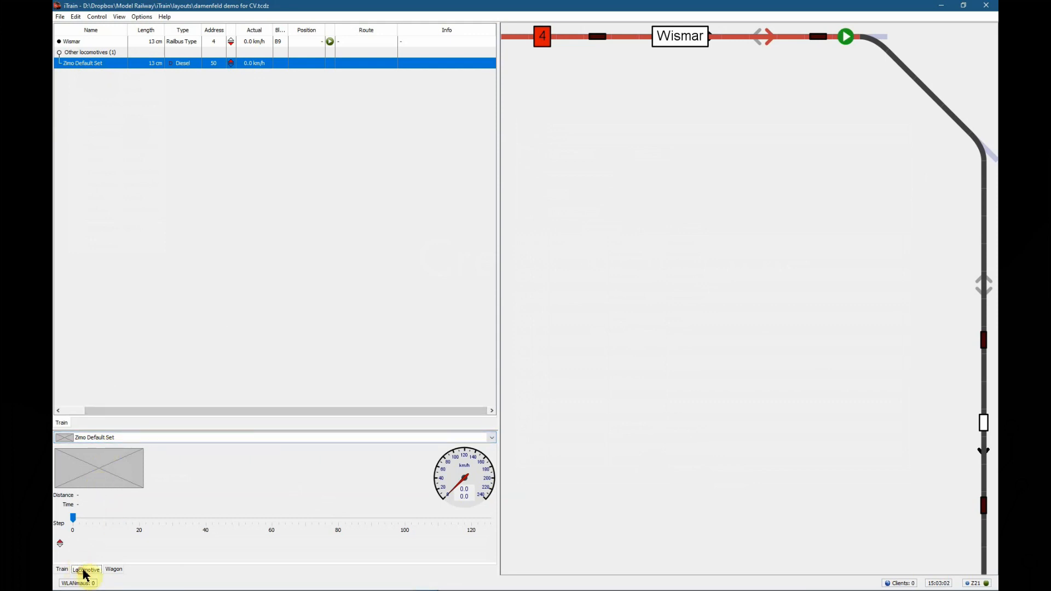
double_click(104, 482)
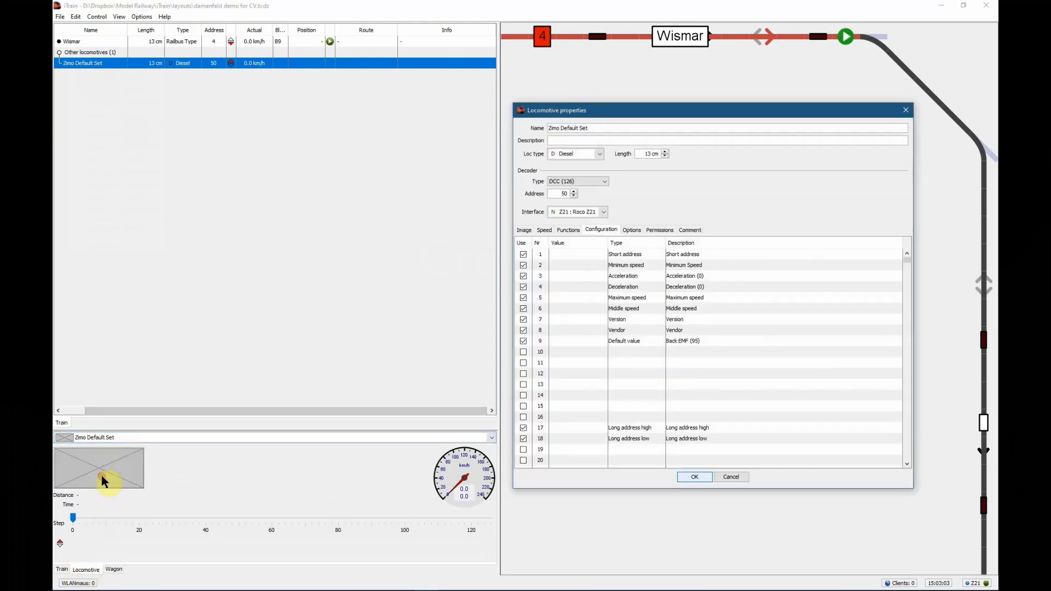
left_click(524, 352)
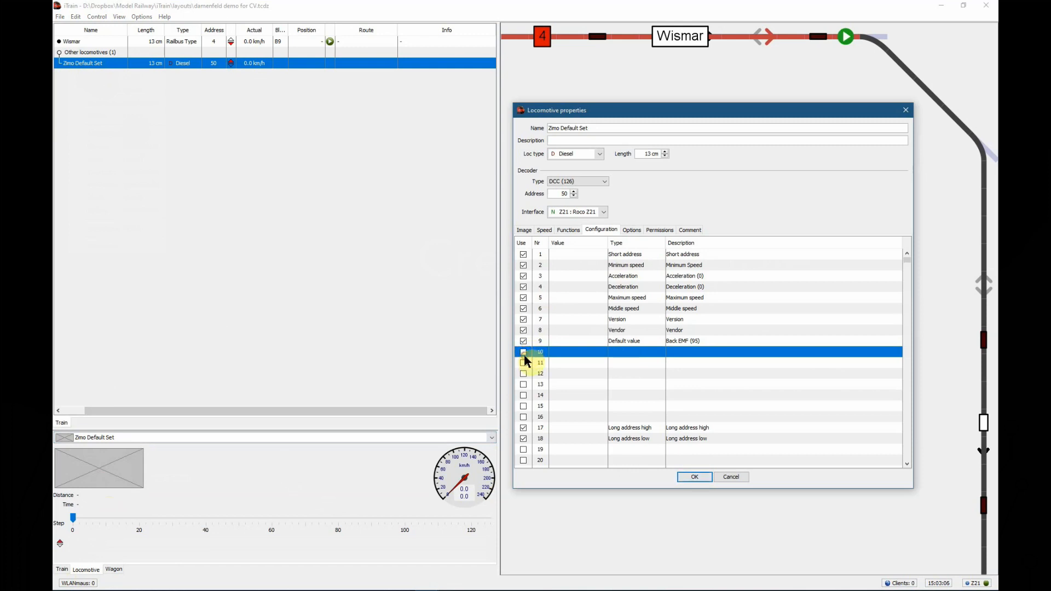
left_click(523, 352)
left_click(524, 352)
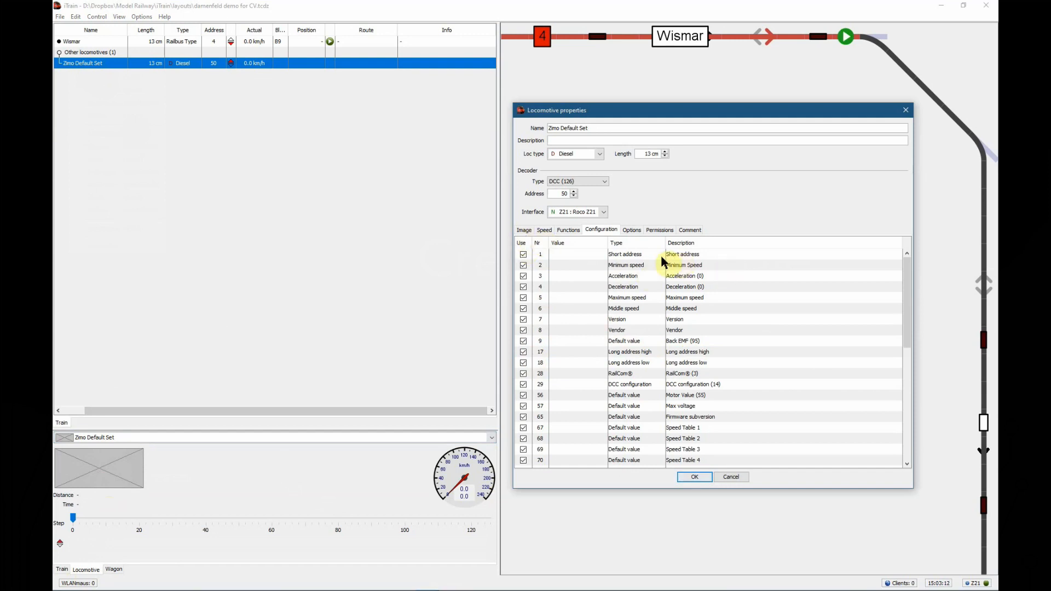
scroll(774, 290, "down", 1)
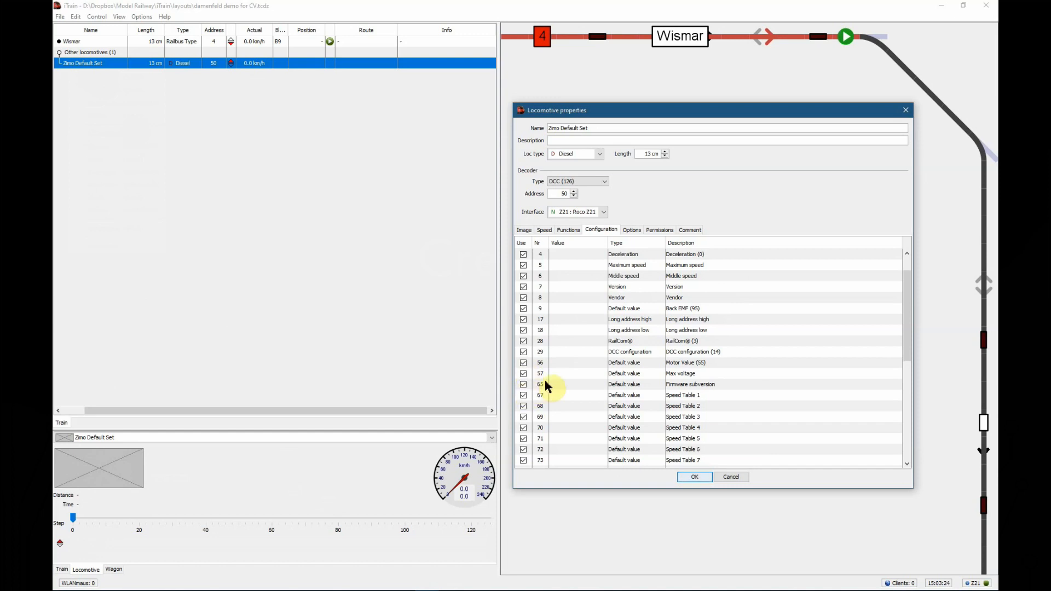
scroll(618, 375, "up", 1)
Copy all CV rows of the Zimo Default Set and close its properties without saving
left_click(627, 319)
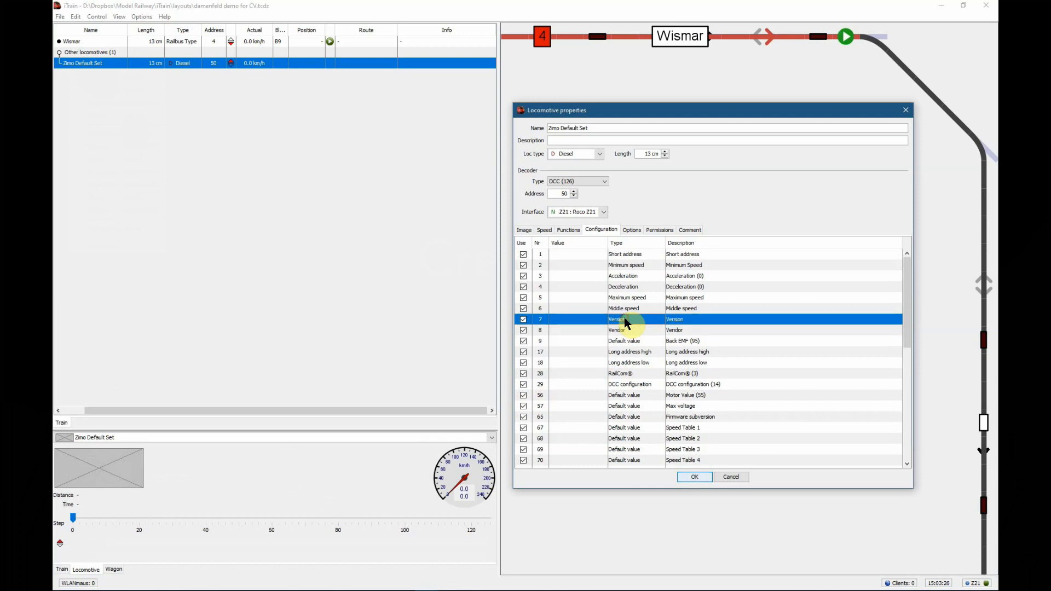
left_click(629, 255)
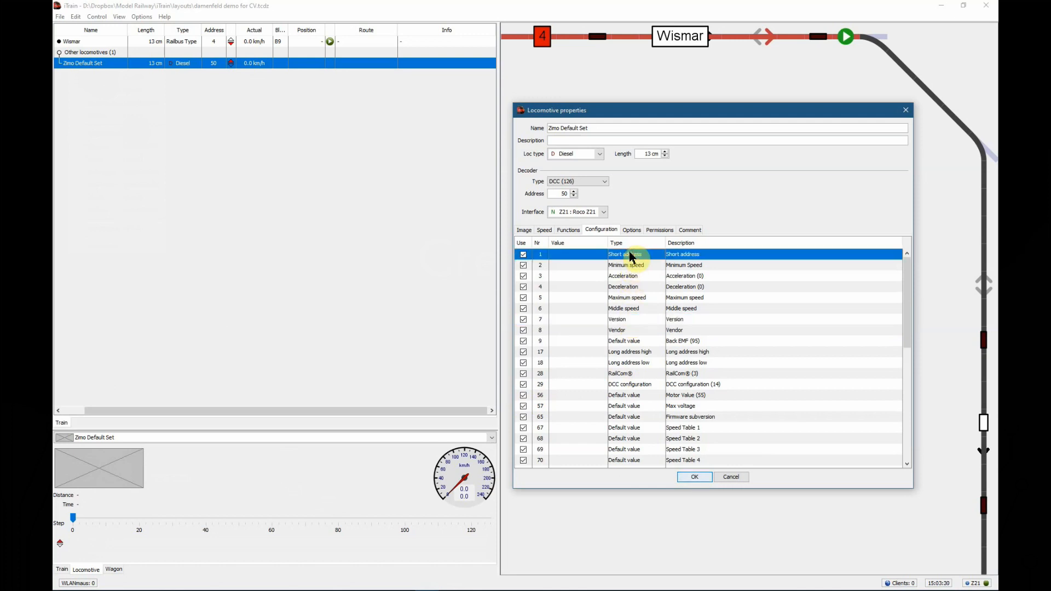
key("ctrl+a")
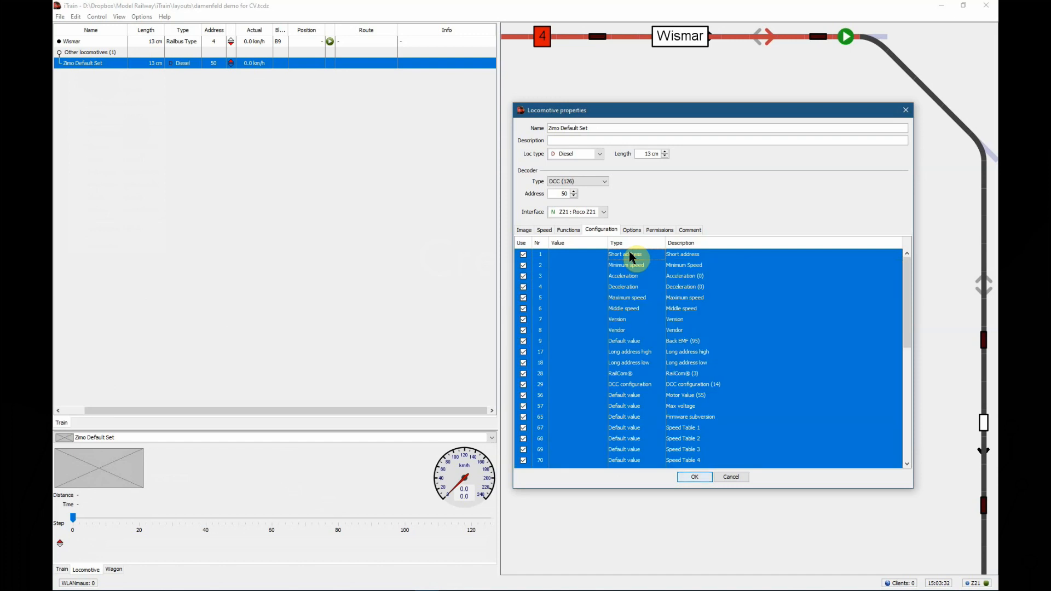
right_click(631, 256)
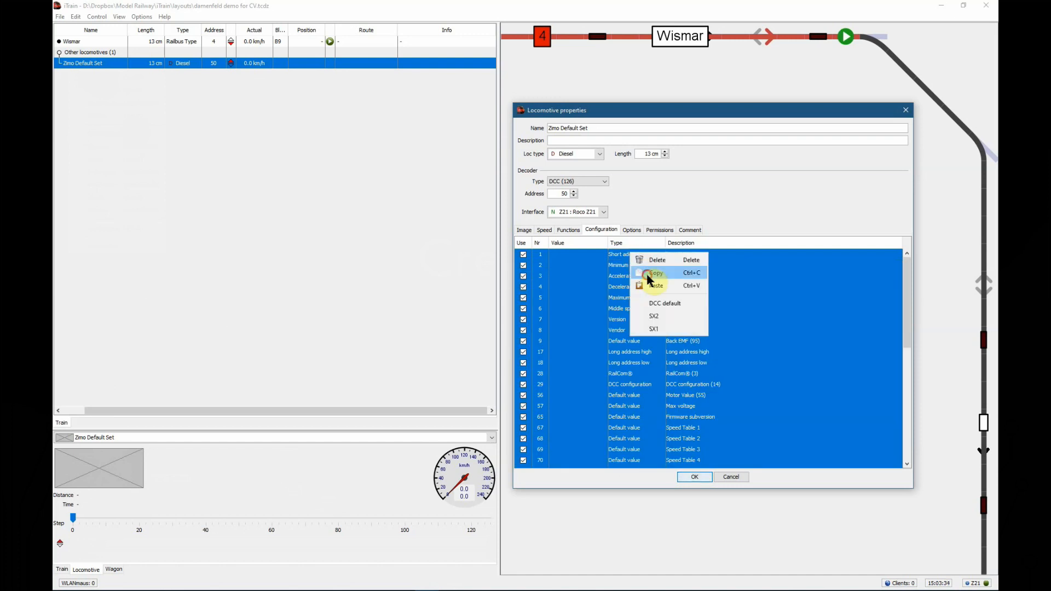
left_click(649, 274)
left_click(729, 477)
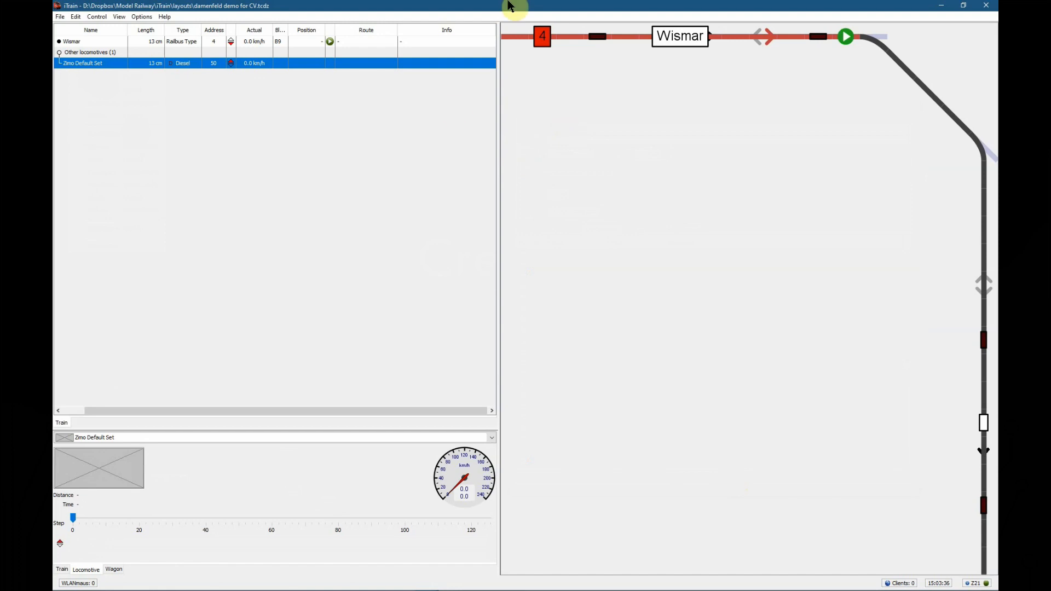
Paste the copied CV rows into the Wismar locomotive's configuration
left_click(113, 42)
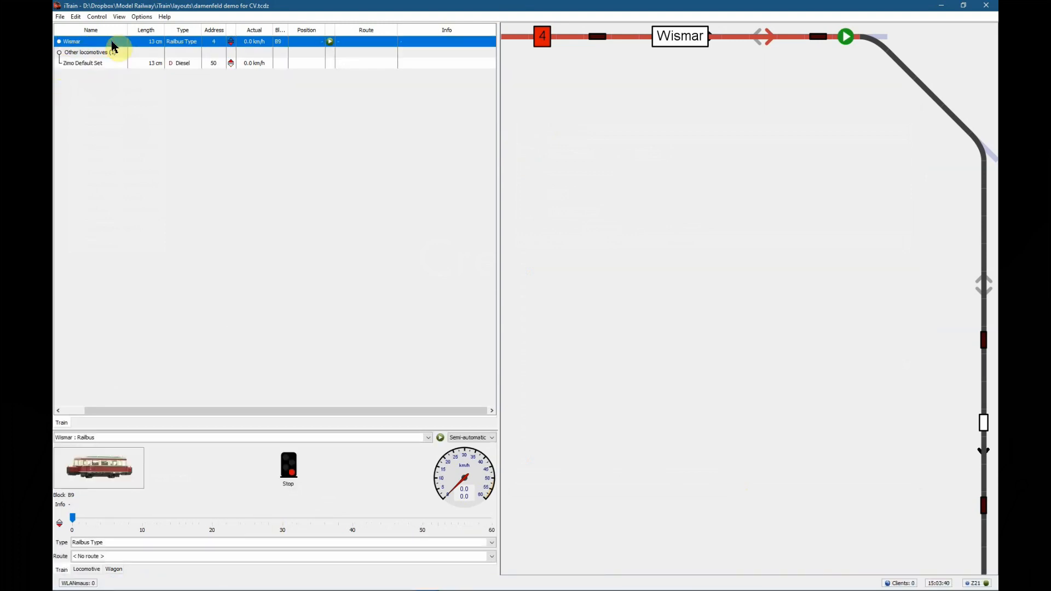
left_click(87, 569)
double_click(100, 482)
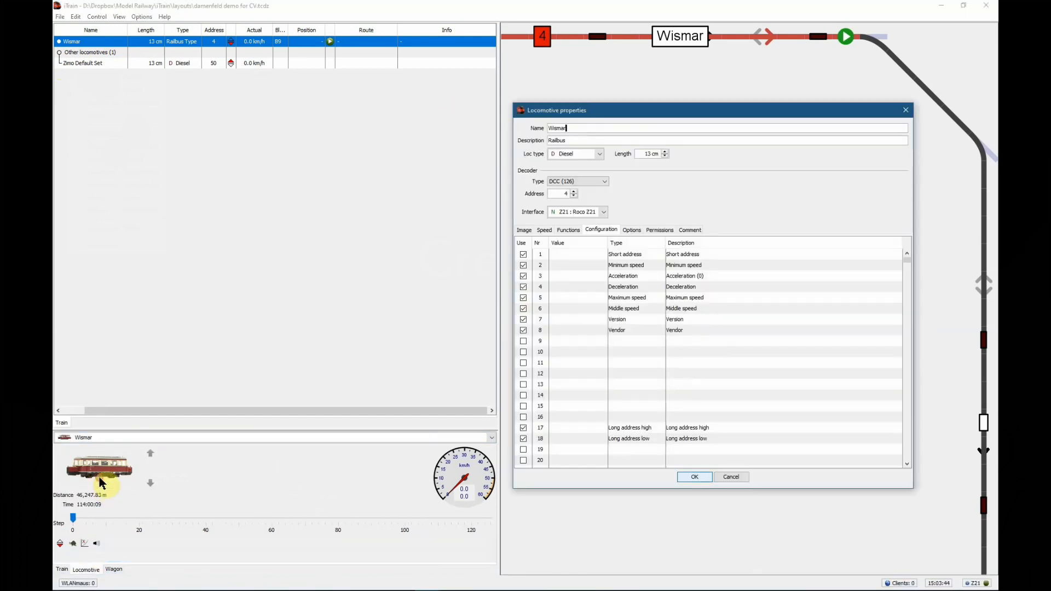
right_click(592, 255)
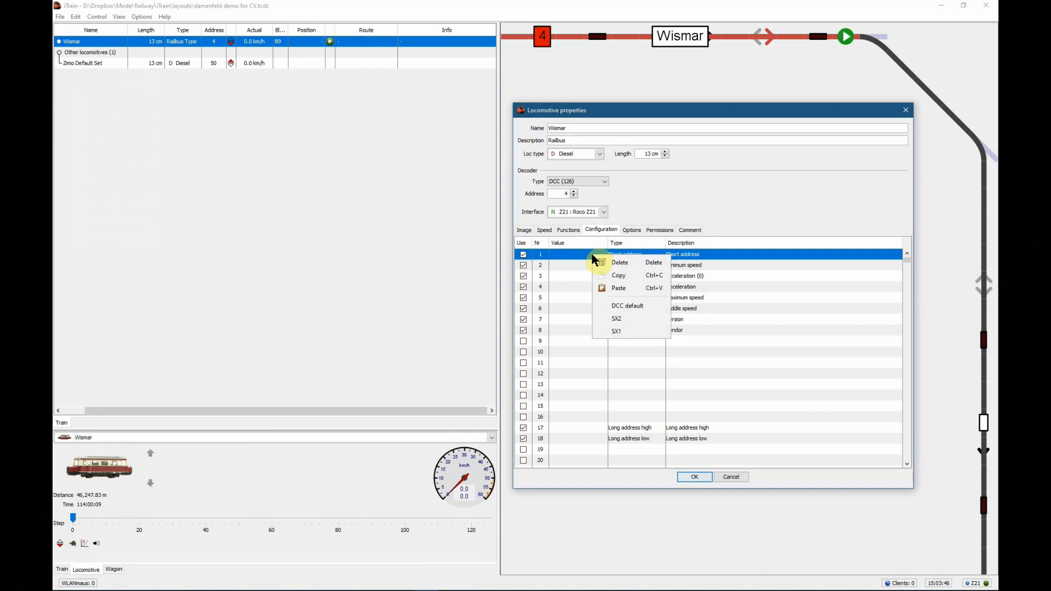
left_click(631, 287)
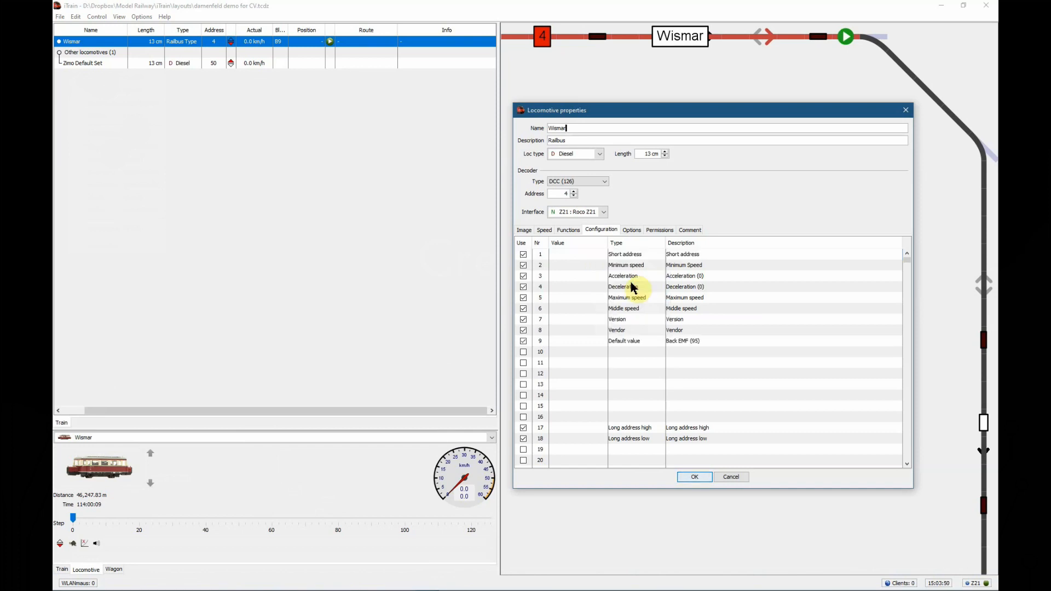
List only Wismar's CVs in use, review the pasted rows and save the locomotive properties
left_click(529, 245)
scroll(608, 270, "down", 6)
scroll(606, 272, "down", 4)
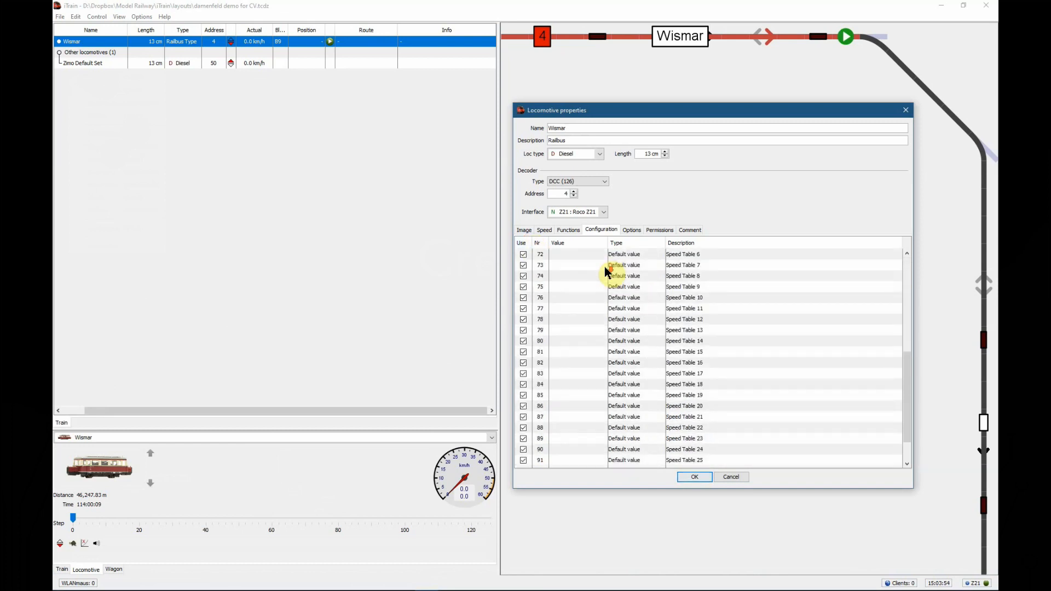
scroll(607, 272, "up", 7)
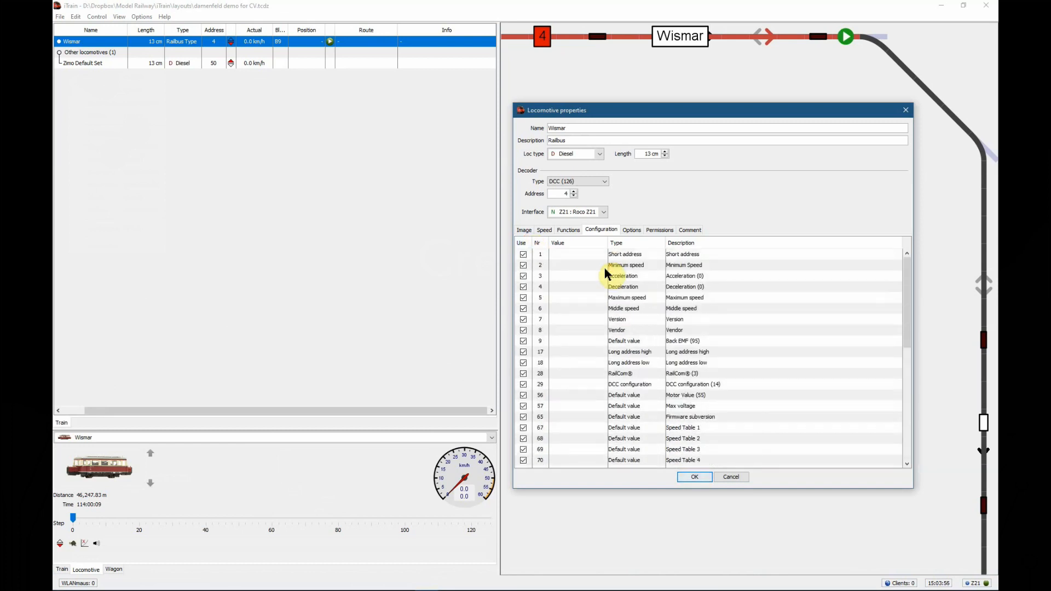
left_click(687, 475)
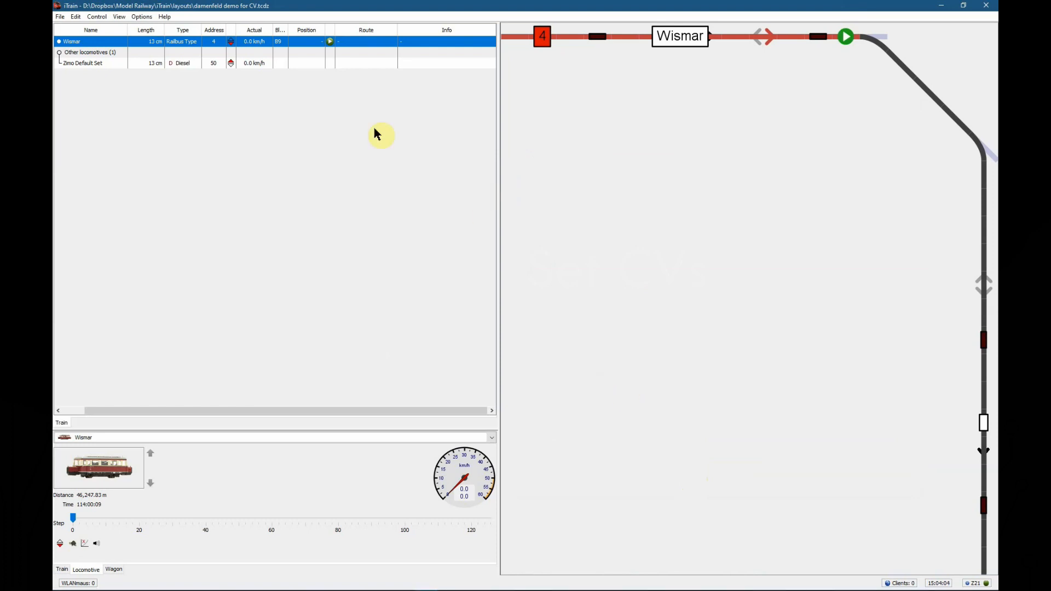
Open locomotive decoder programming for Wismar, shift the window slightly and check its CV list
left_click(123, 19)
mouse_move(117, 122)
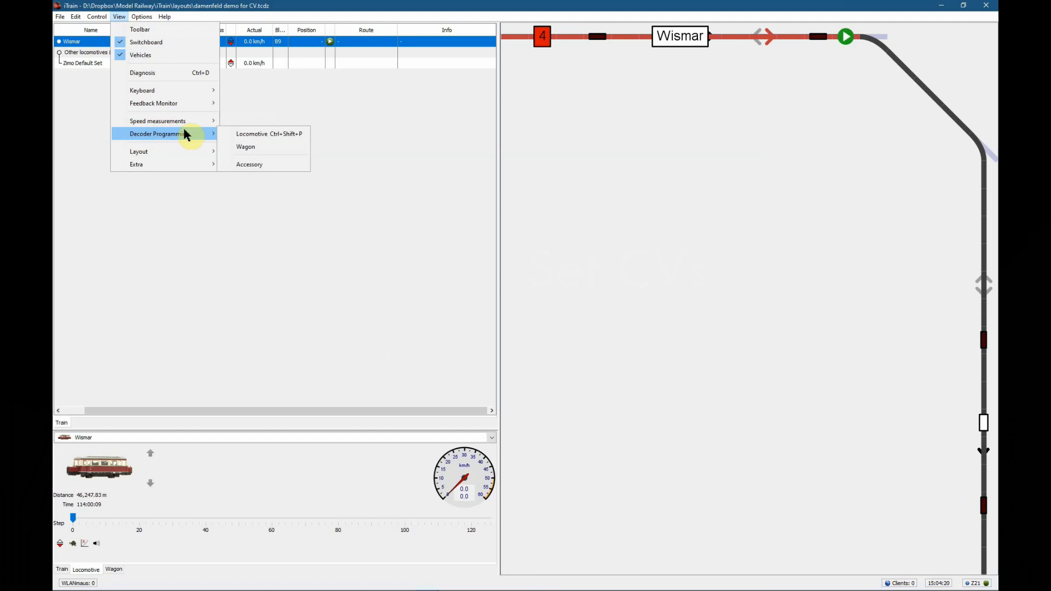
left_click(252, 137)
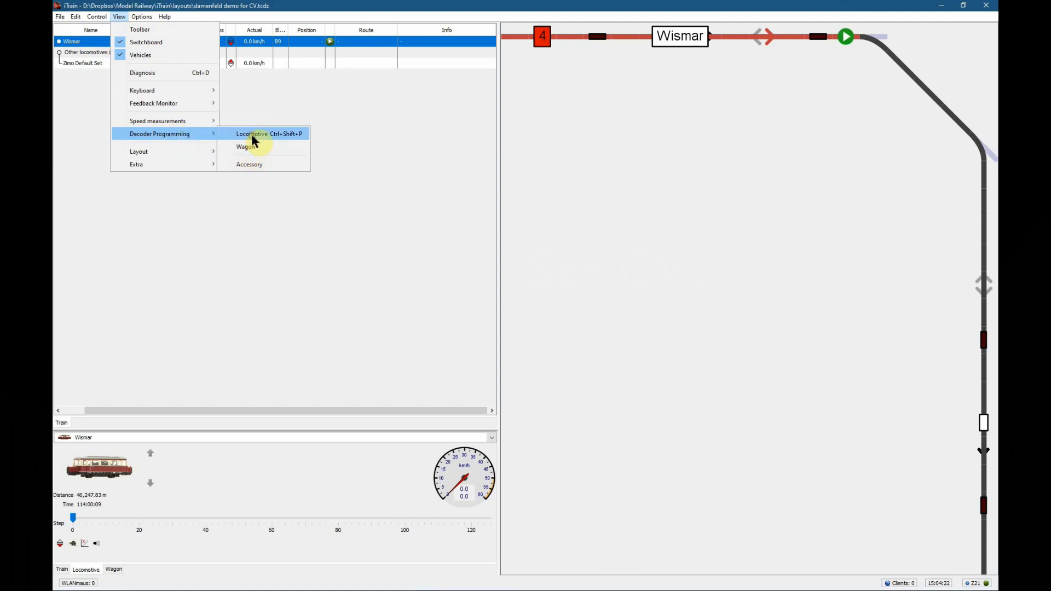
left_click_drag(296, 86, 275, 93)
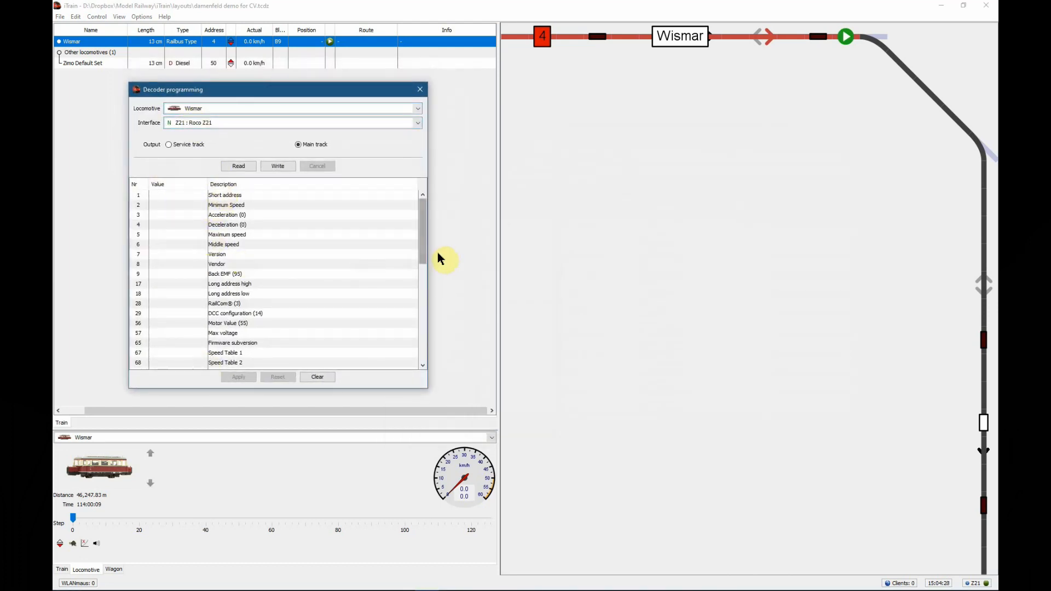
left_click_drag(426, 261, 424, 180)
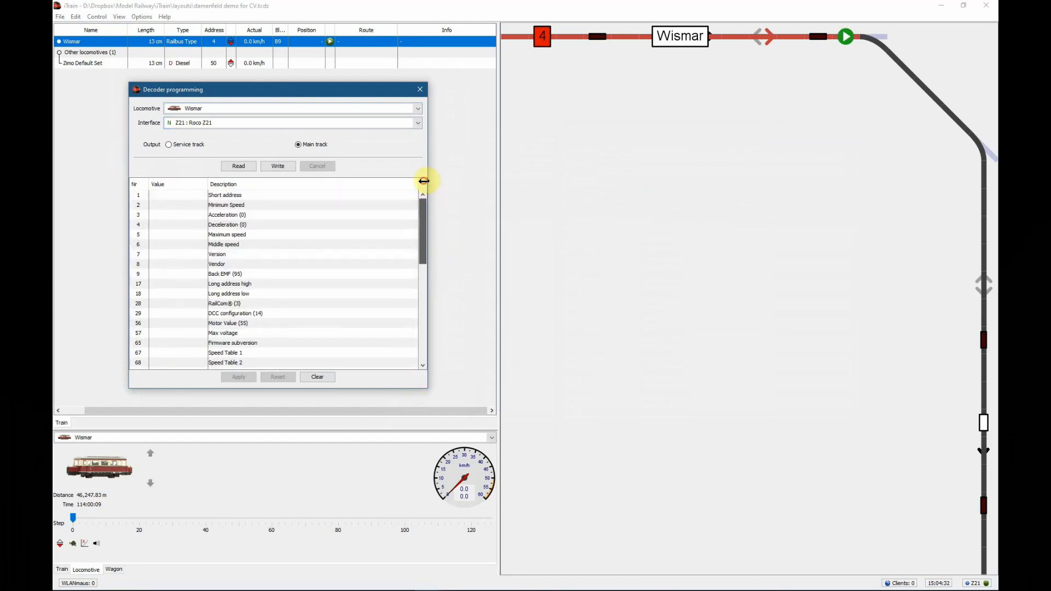
Select all of Wismar's CVs, read them from the decoder on the main track and apply the values
left_click(170, 147)
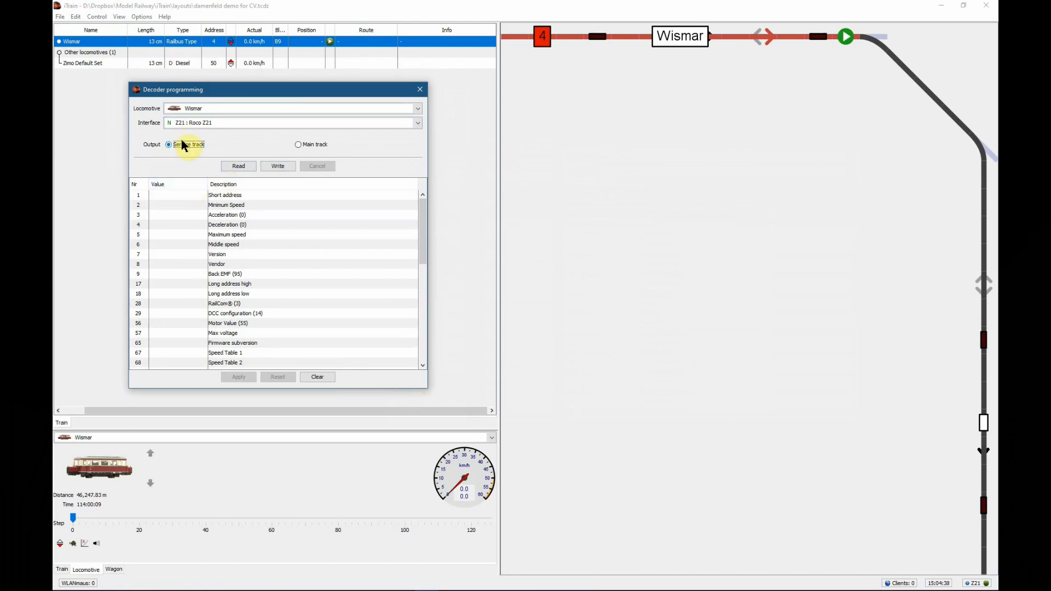
left_click_drag(179, 195, 185, 376)
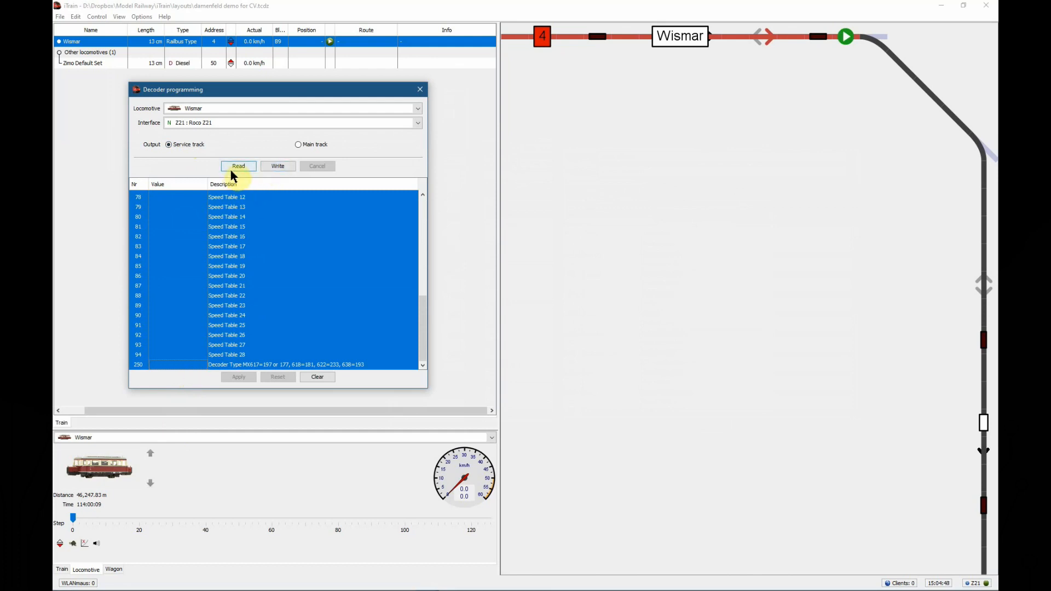
left_click(298, 145)
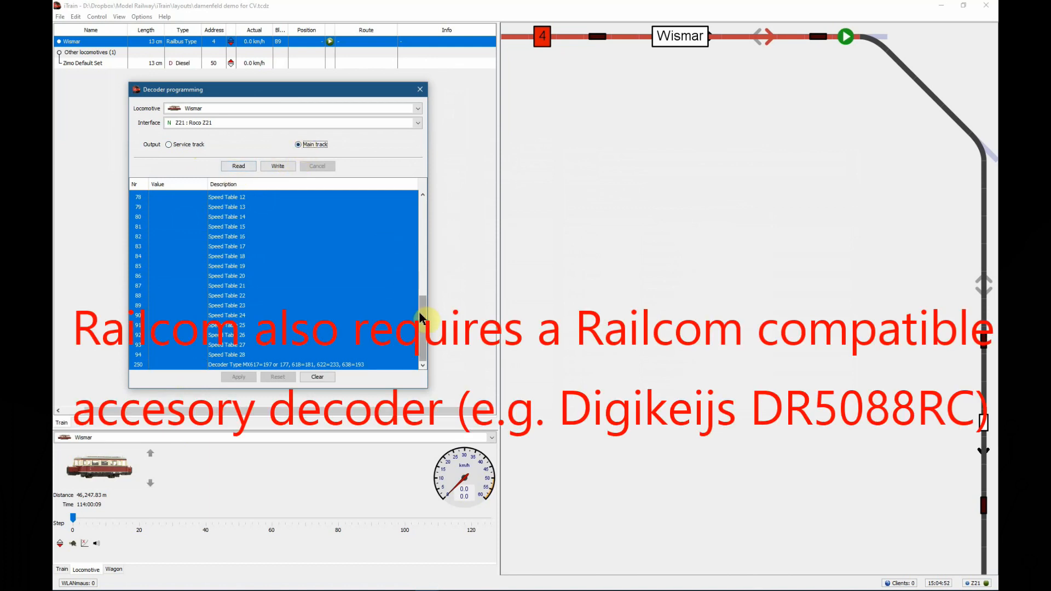
left_click_drag(422, 311, 422, 211)
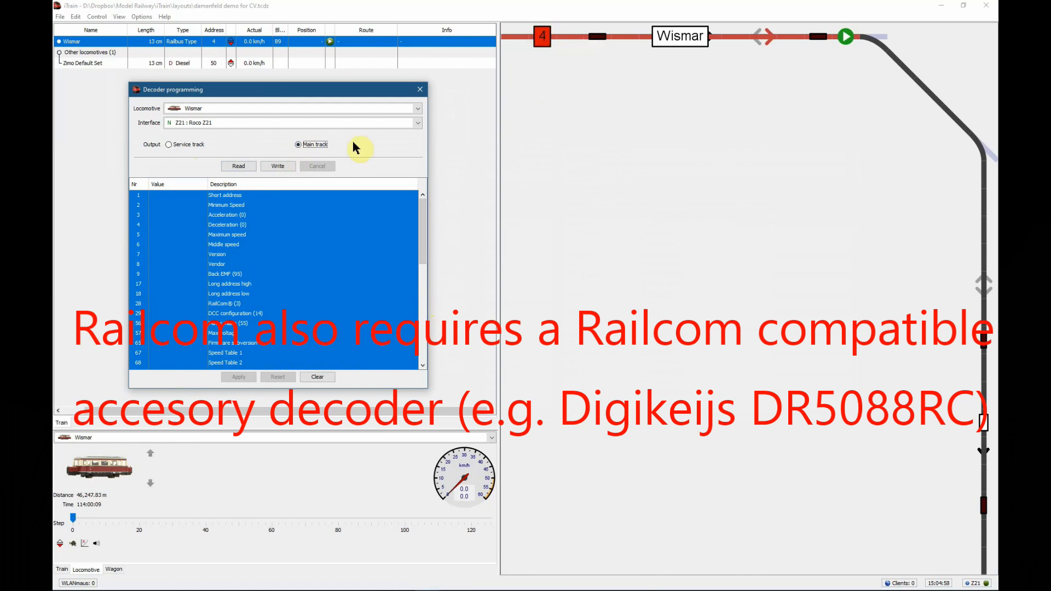
left_click(233, 167)
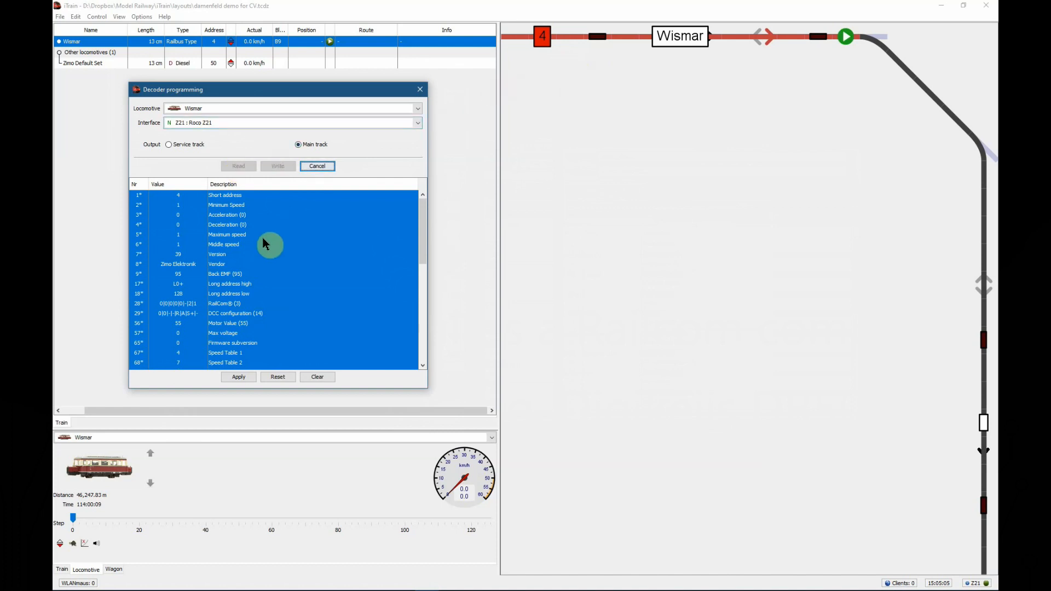
left_click(247, 375)
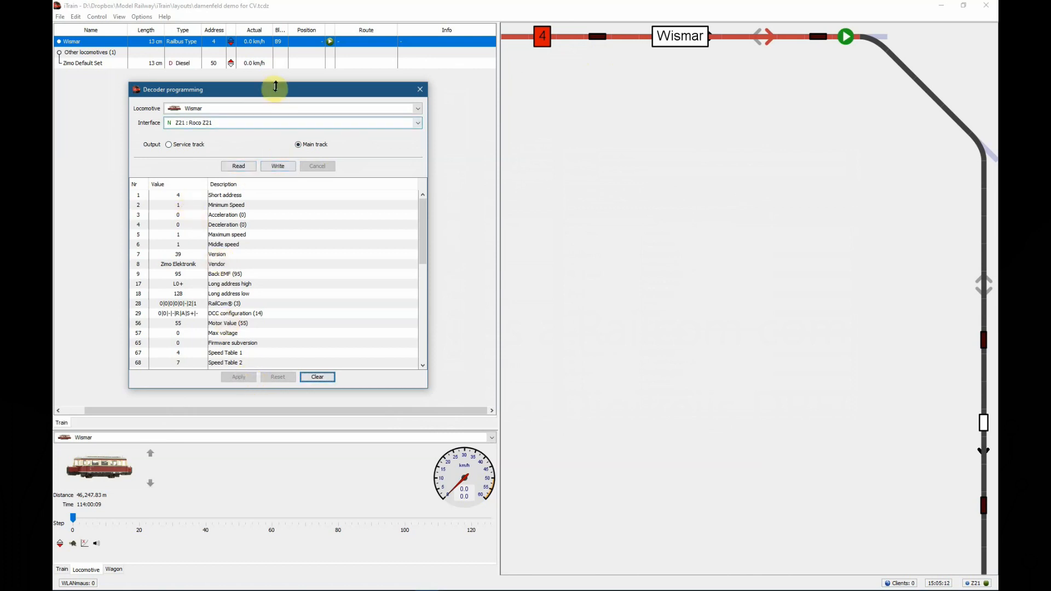
Review the acceleration, deceleration, minimum speed and maximum speed CVs of Wismar
left_click(228, 215)
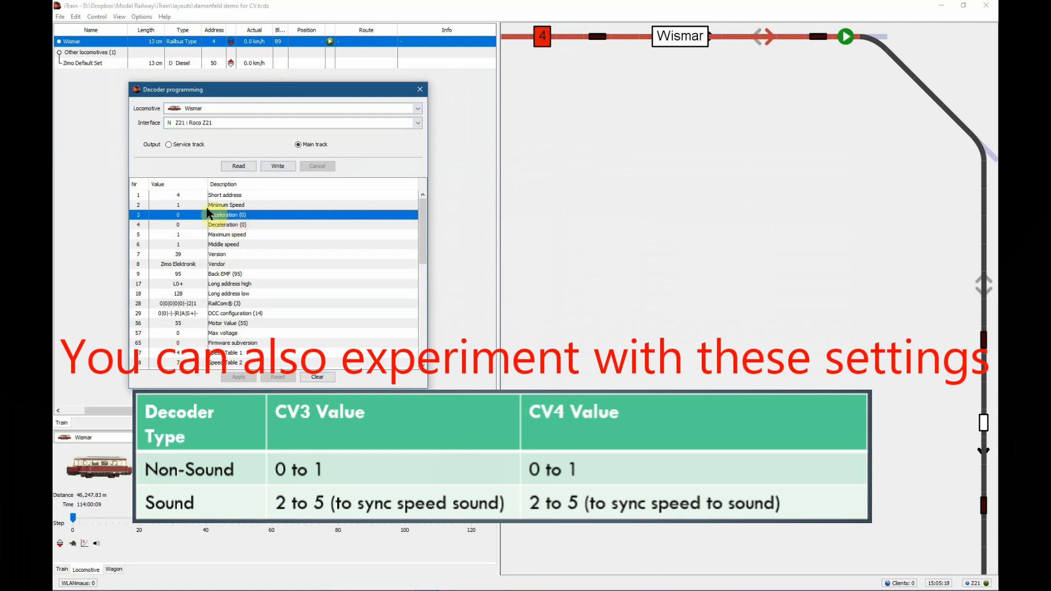
left_click(221, 225)
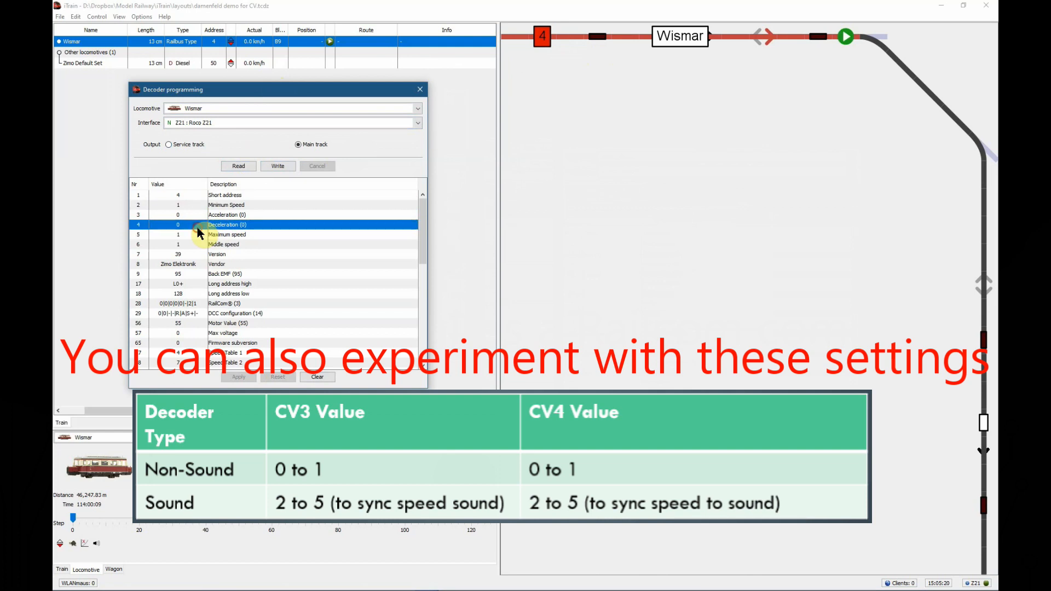
left_click(198, 235)
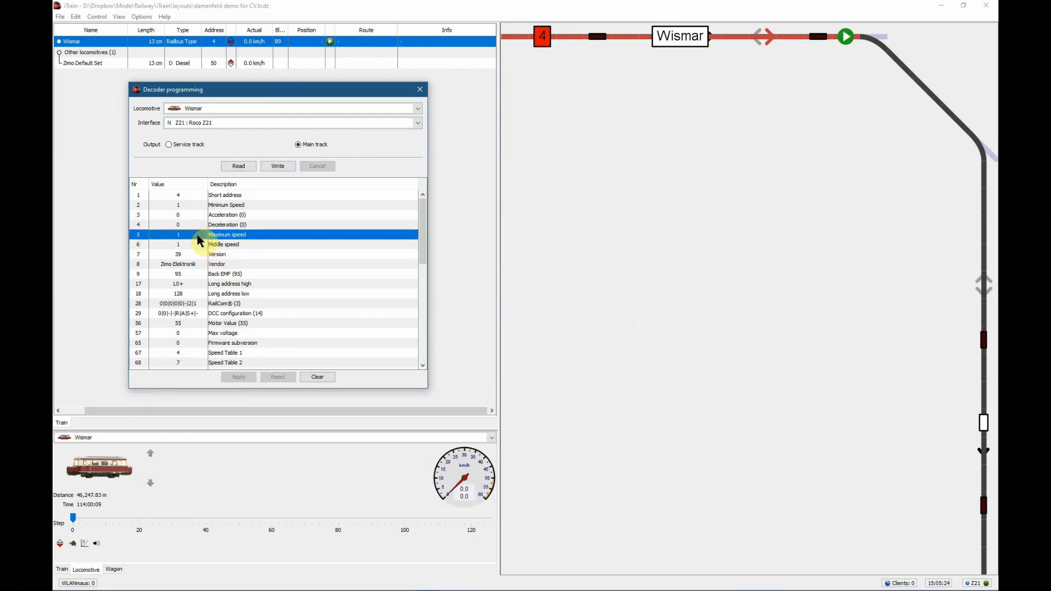
left_click(192, 207)
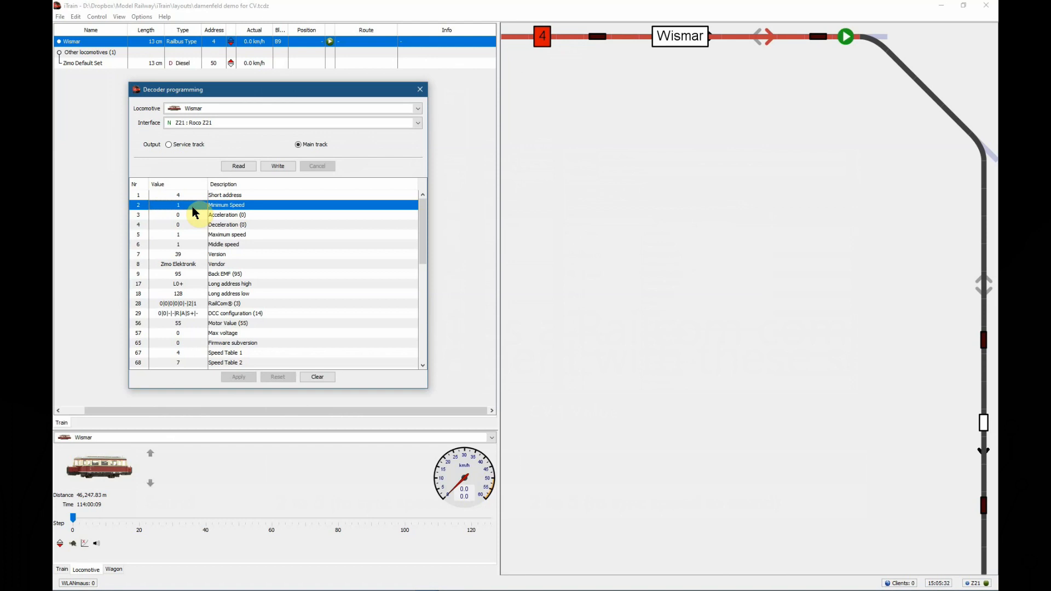
left_click(198, 240)
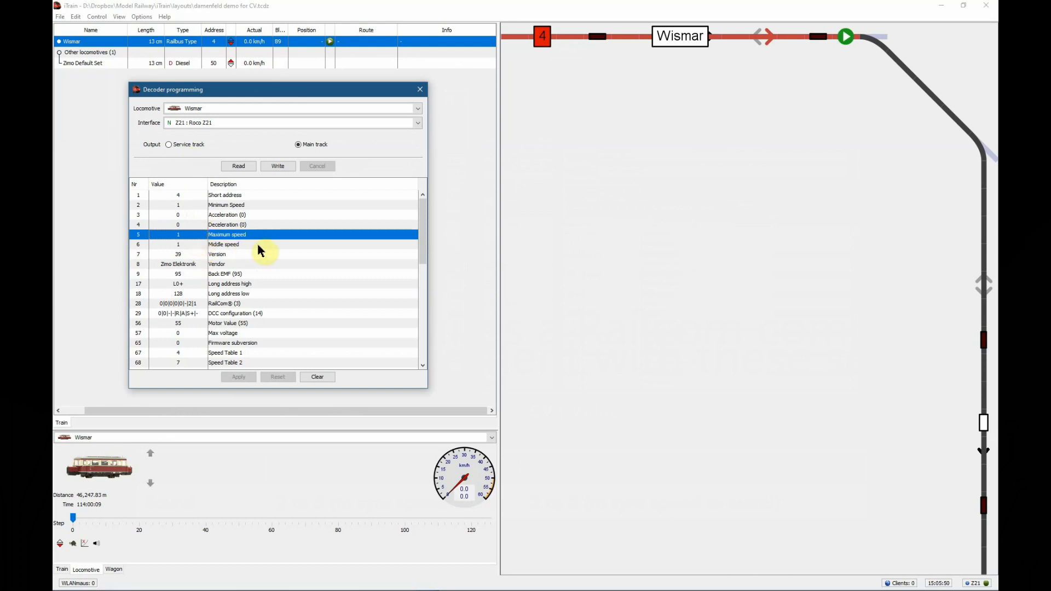
Open the speed measurements window beside decoder programming and check that Wismar is the locomotive to measure
left_click(138, 17)
mouse_move(119, 17)
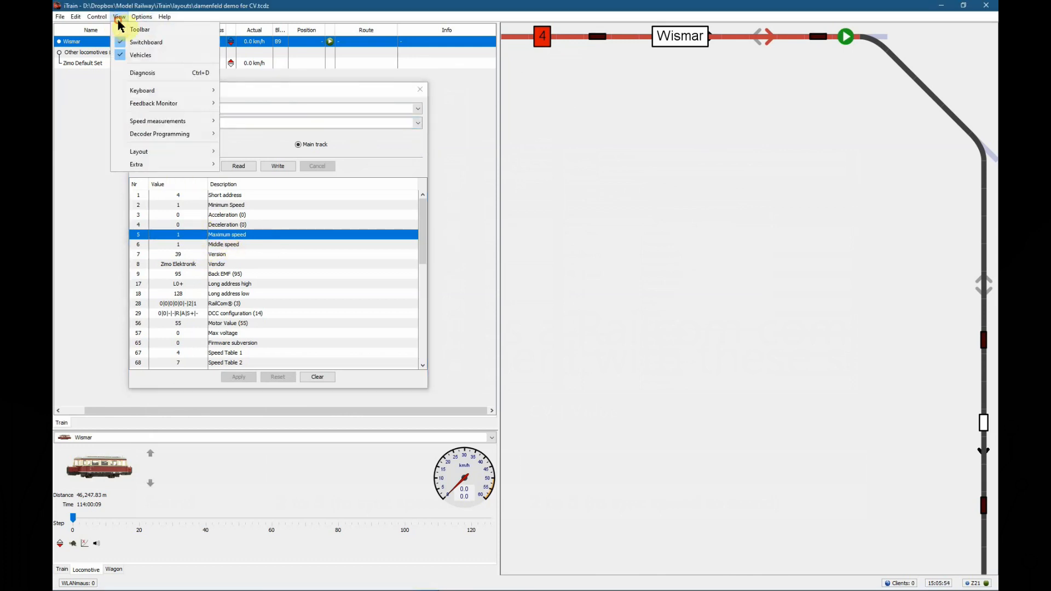
mouse_move(164, 125)
left_click(235, 122)
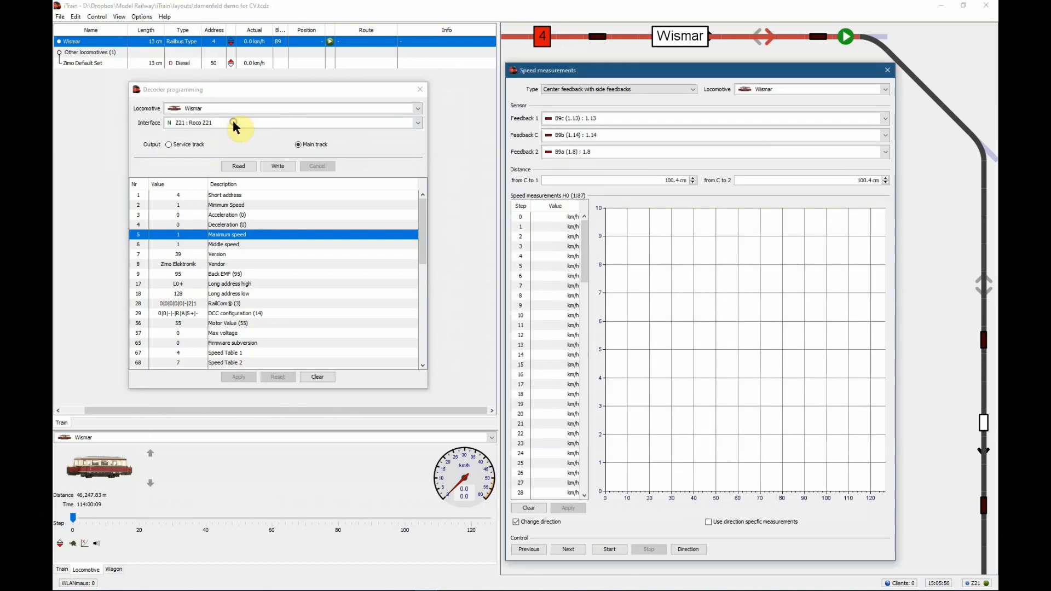
left_click(775, 88)
left_click(776, 89)
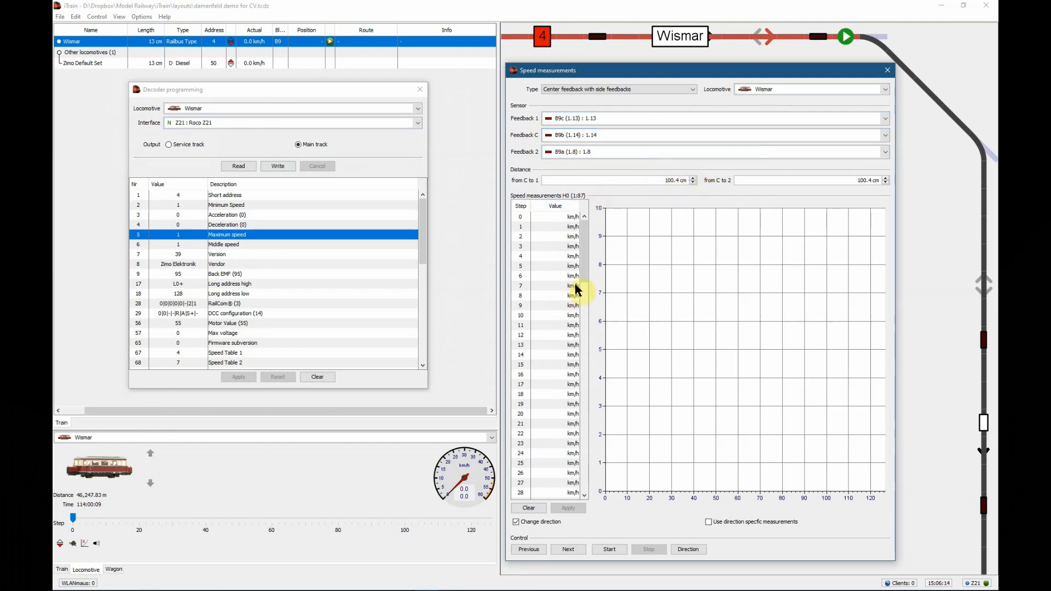
Measure Wismar's speed at speed step 126 and reverse the travel direction
left_click_drag(585, 265, 573, 497)
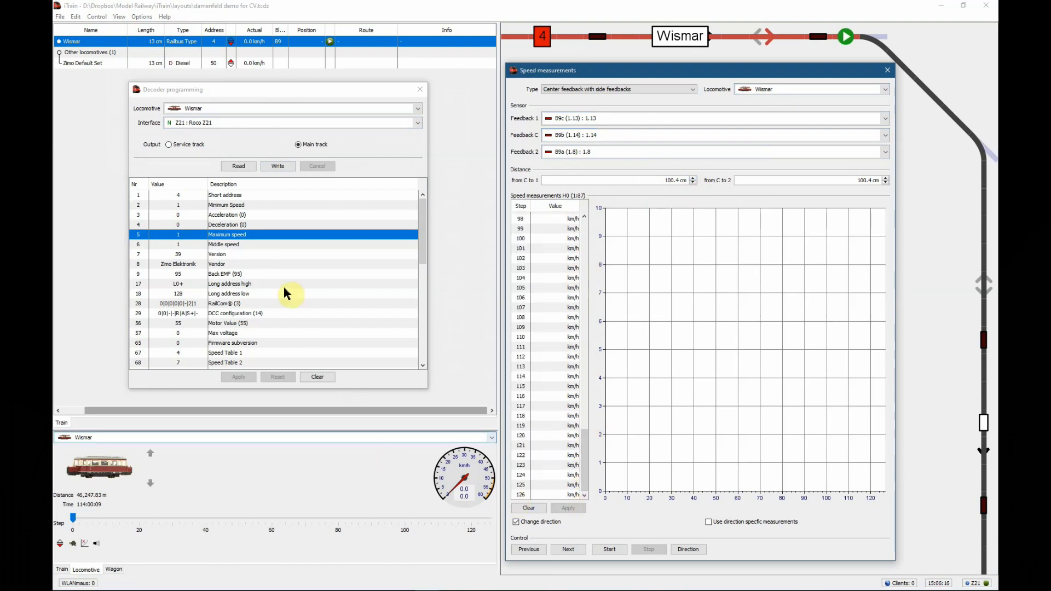
left_click(532, 494)
left_click(608, 549)
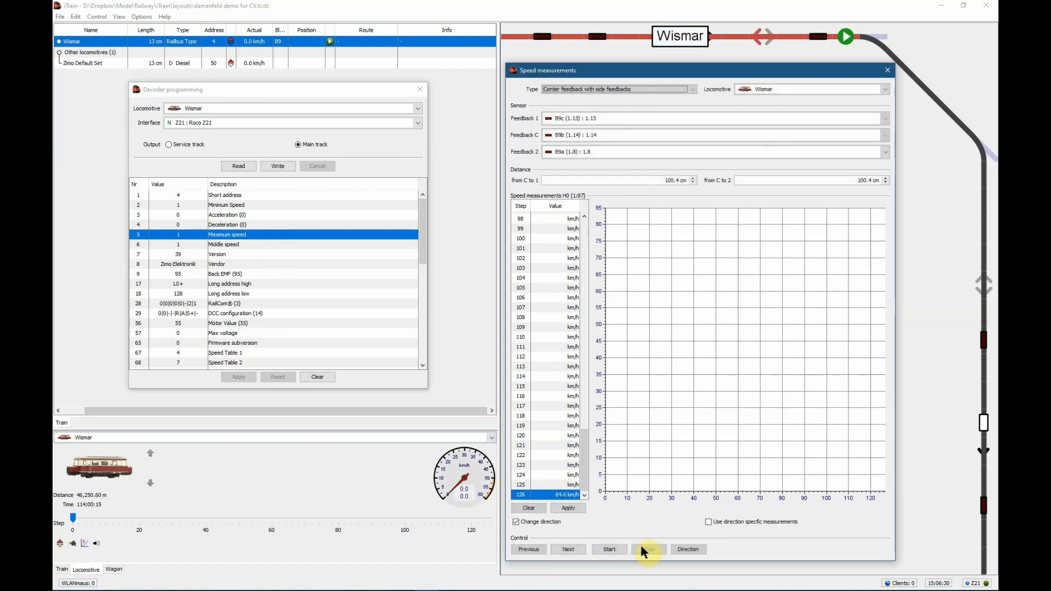
left_click(689, 550)
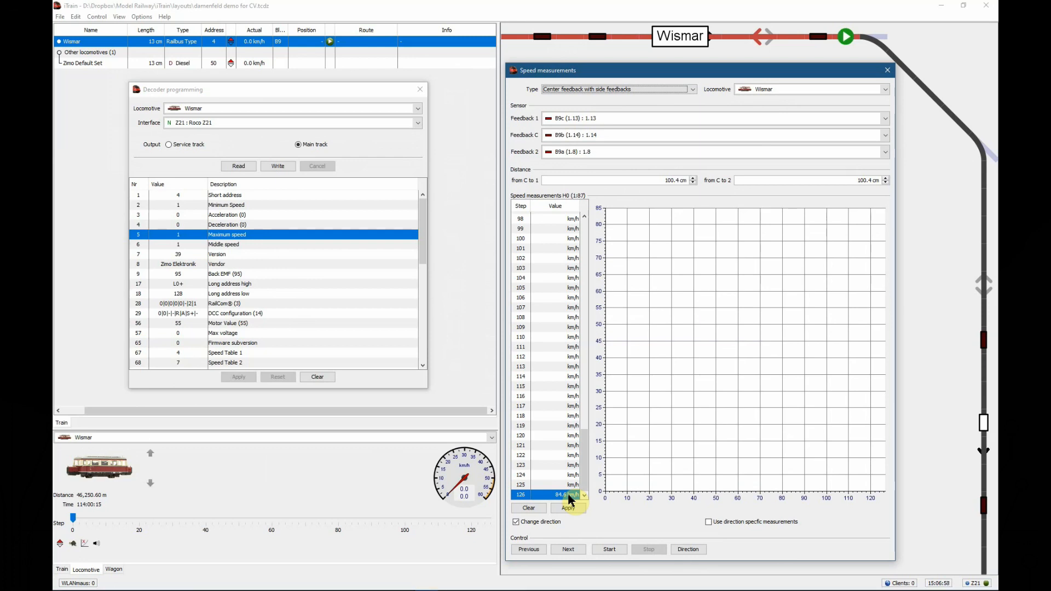
Set CV 5 (Maximum speed) to 130, write and apply it, and measure speed step 126 again
double_click(204, 236)
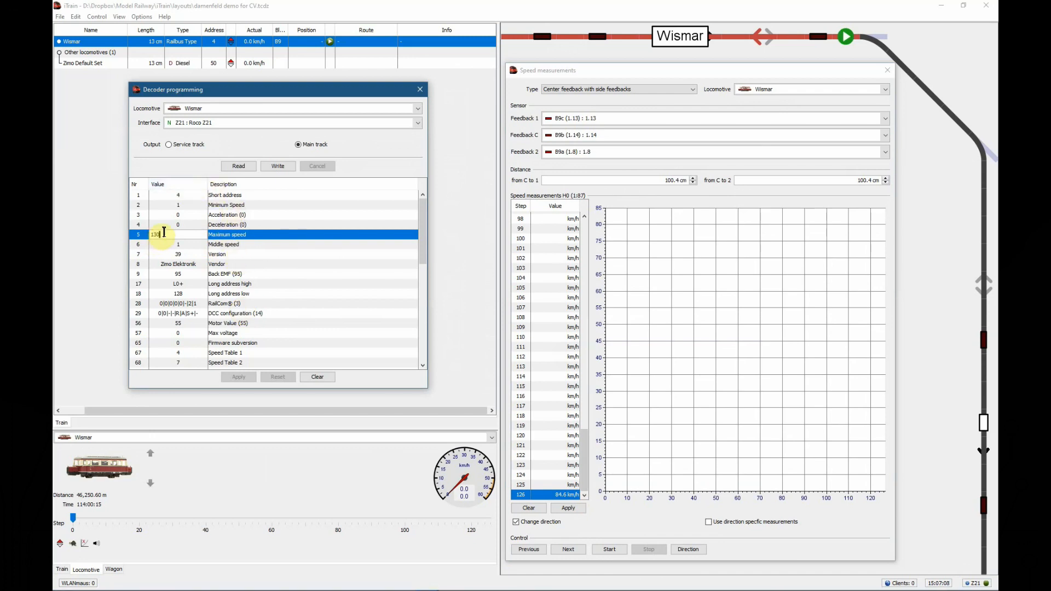
left_click(276, 170)
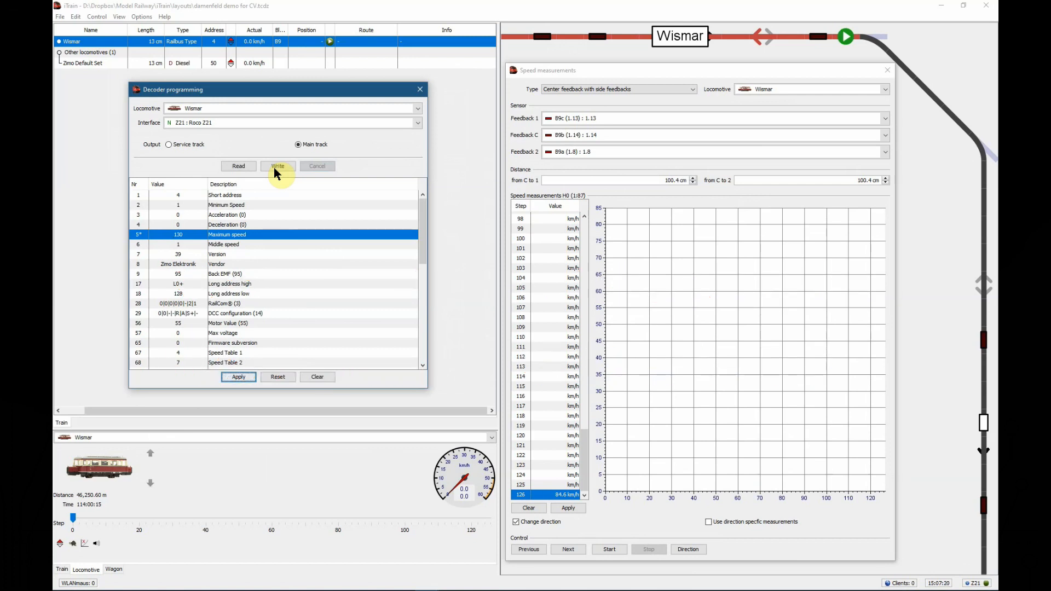
left_click(244, 377)
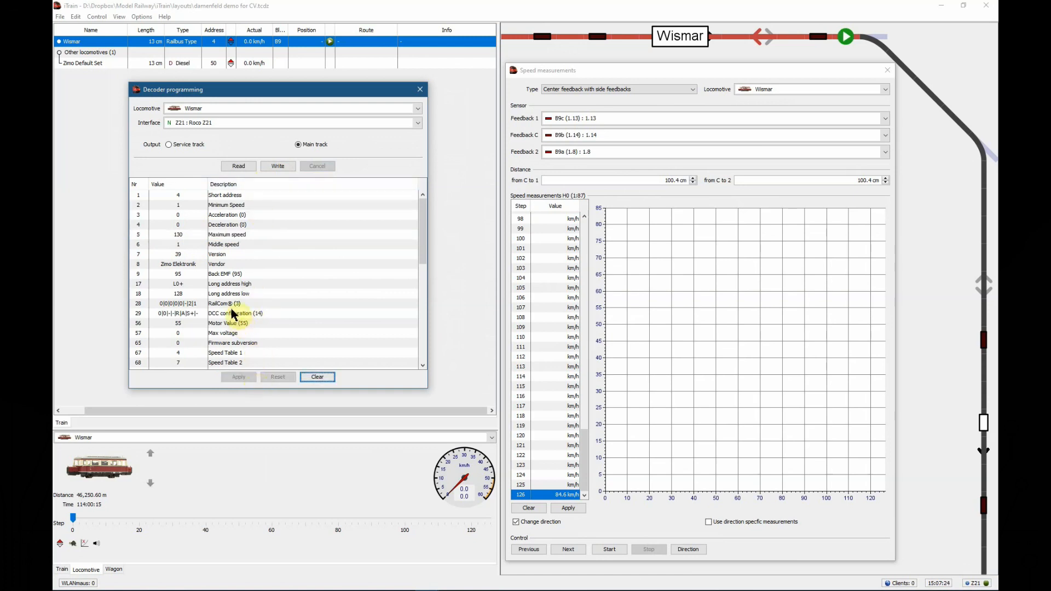
left_click(609, 549)
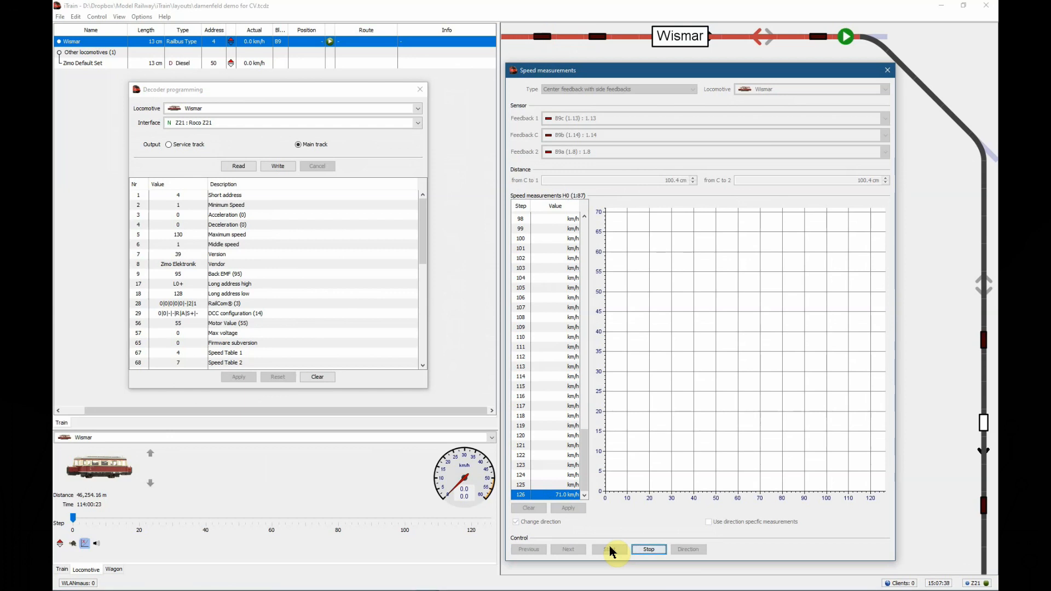
Set CV 5 (Maximum speed) to 110, write and apply it, and repeat the measurement at speed step 126
double_click(194, 235)
left_click_drag(190, 235, 144, 236)
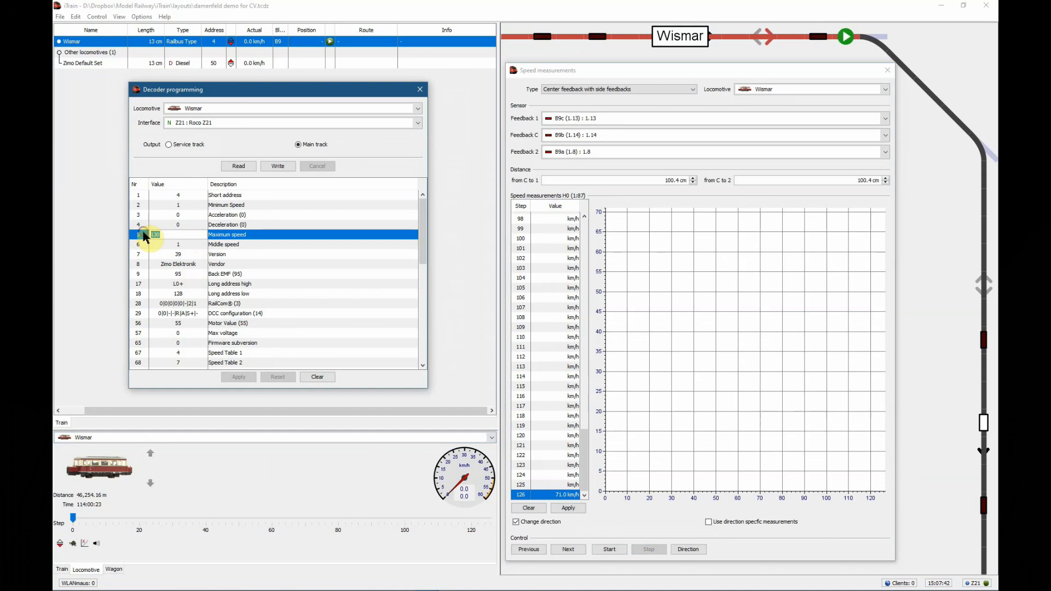
type("110")
key("Return")
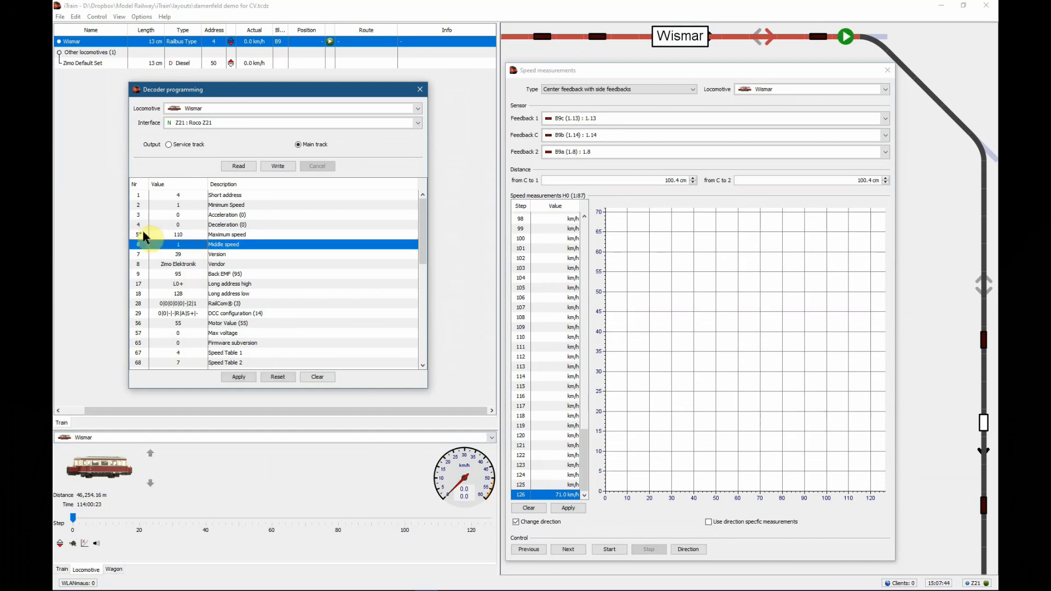
left_click(208, 235)
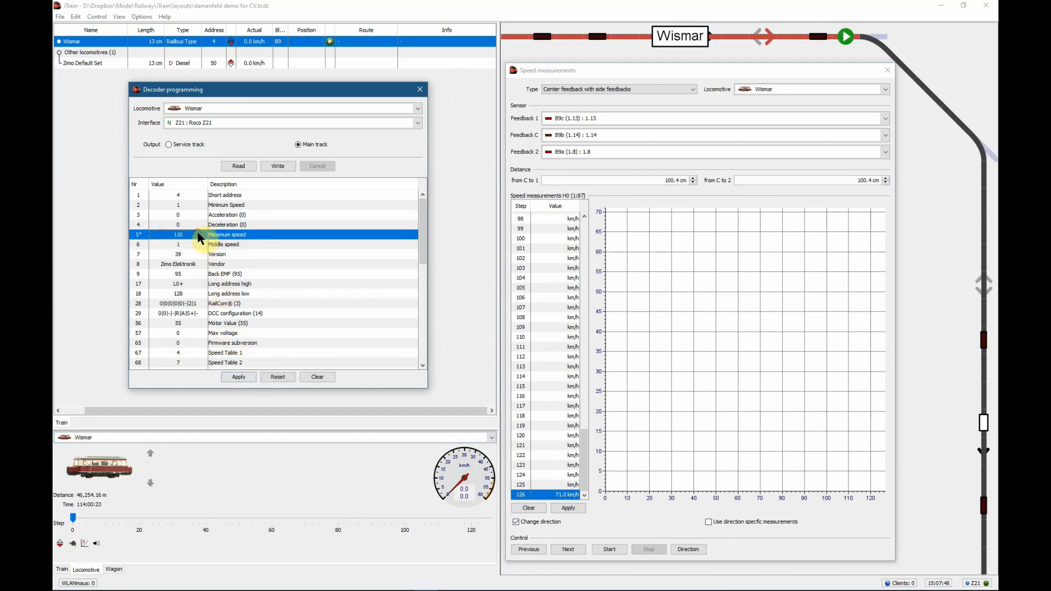
left_click(278, 166)
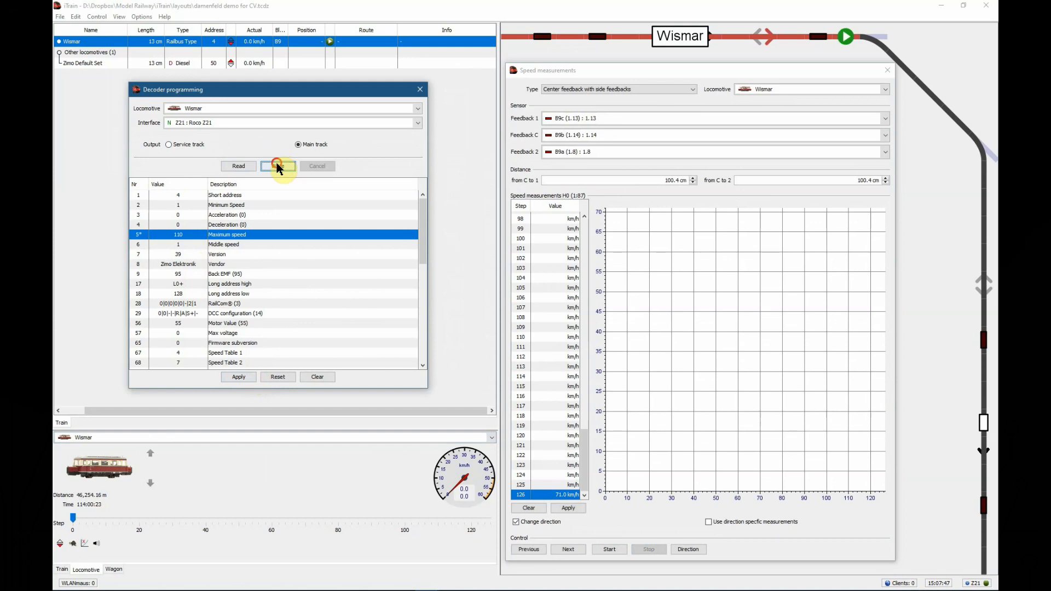
left_click(251, 377)
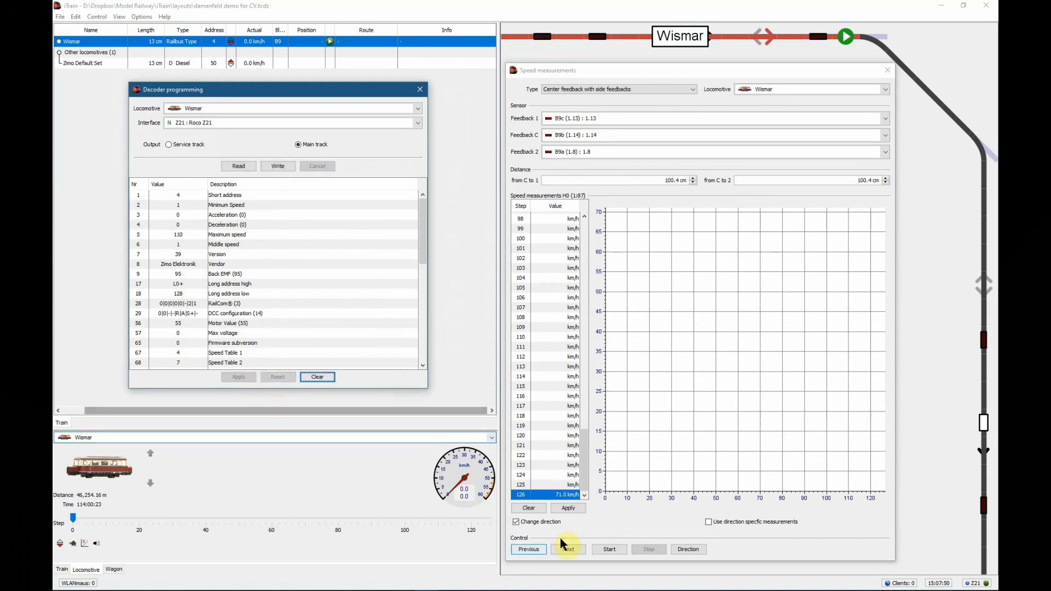
left_click(607, 549)
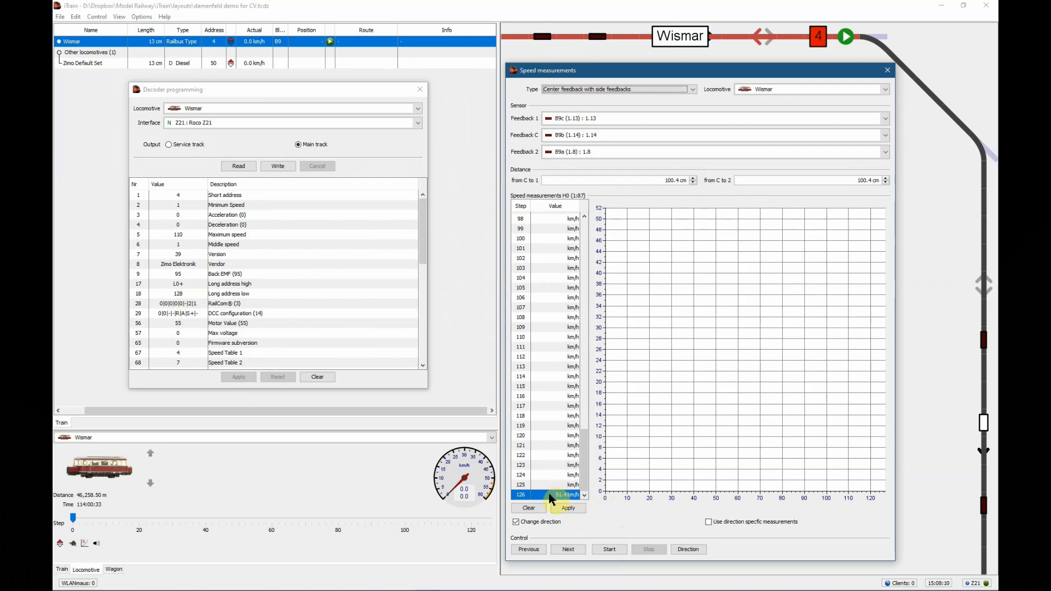
Set CV 2 (Minimum Speed) to 28, write it to the decoder and apply the change
left_click(231, 210)
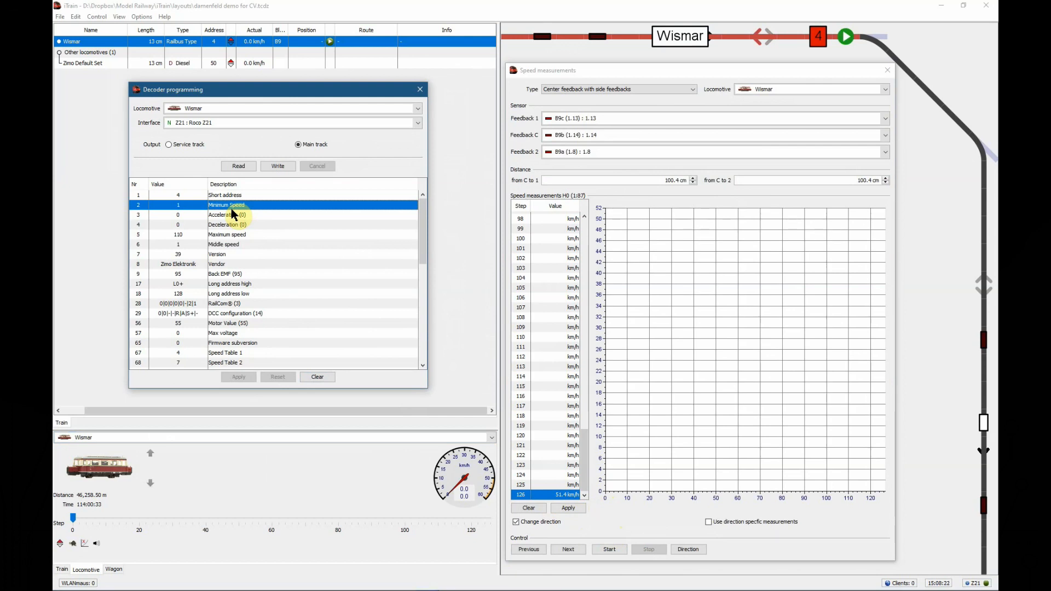
double_click(194, 204)
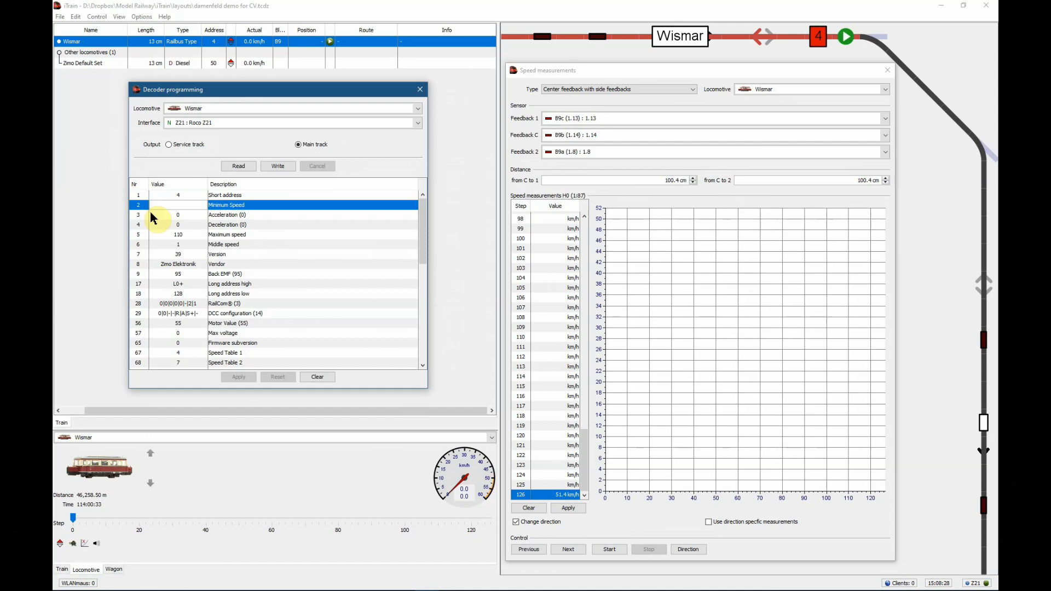
type("28")
left_click(287, 166)
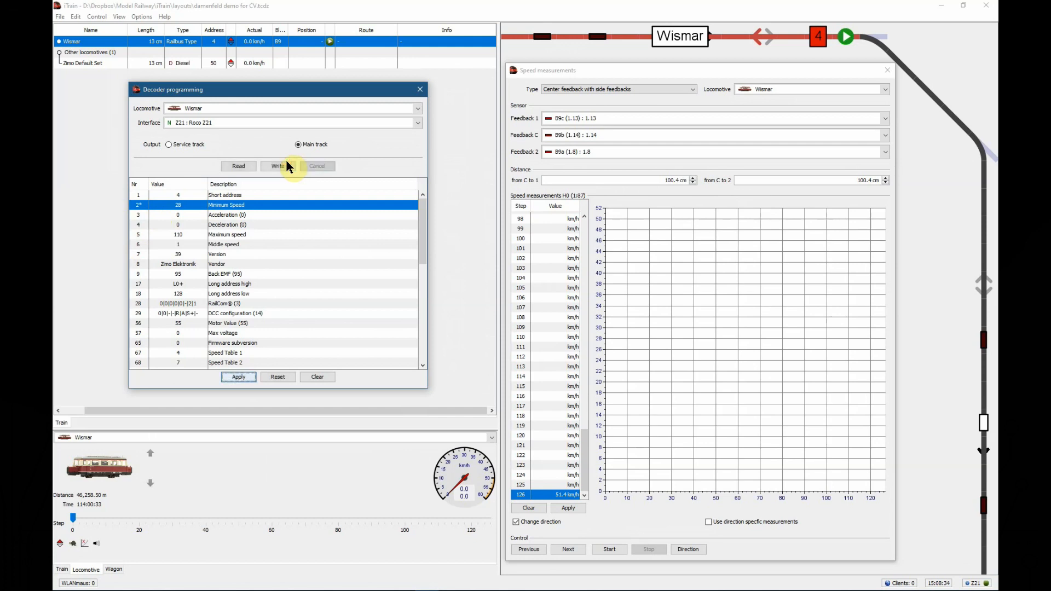
left_click(243, 380)
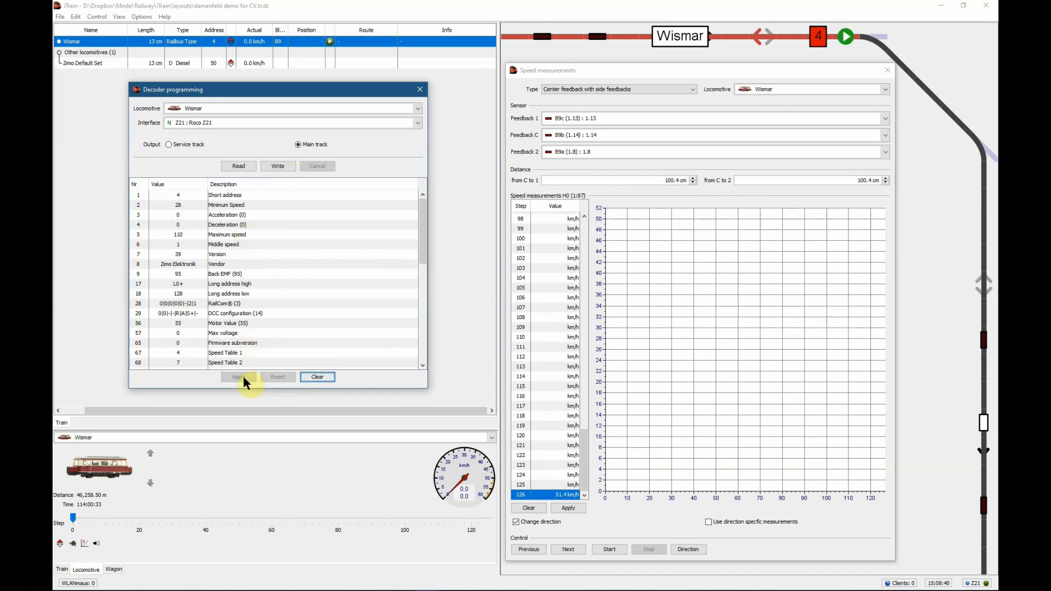
Measure Wismar's speed at speed step 1 and check the measurement table through to its last step
left_click_drag(584, 465, 571, 224)
left_click(564, 226)
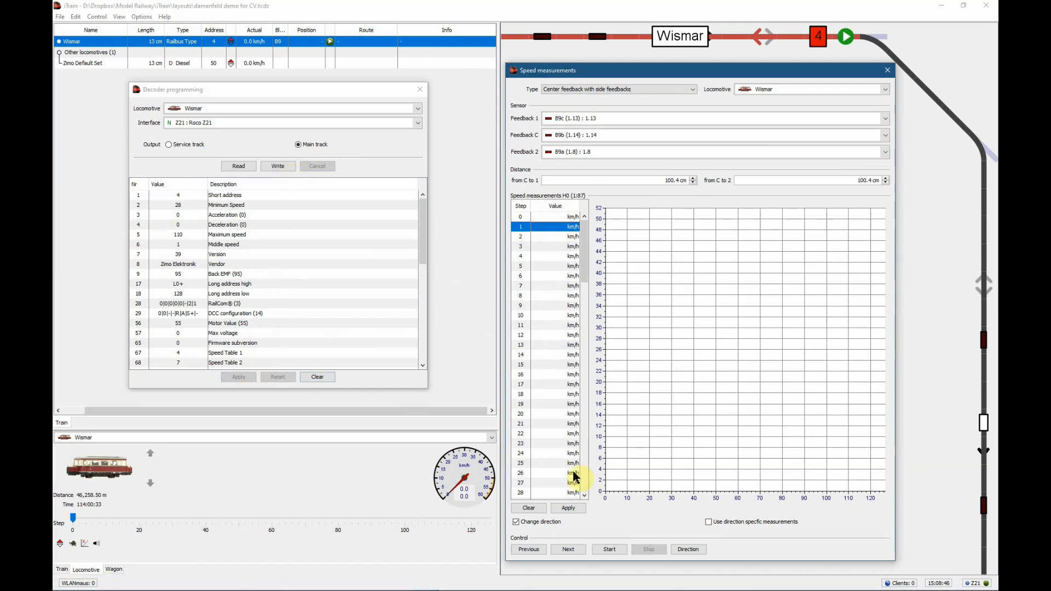
left_click(606, 550)
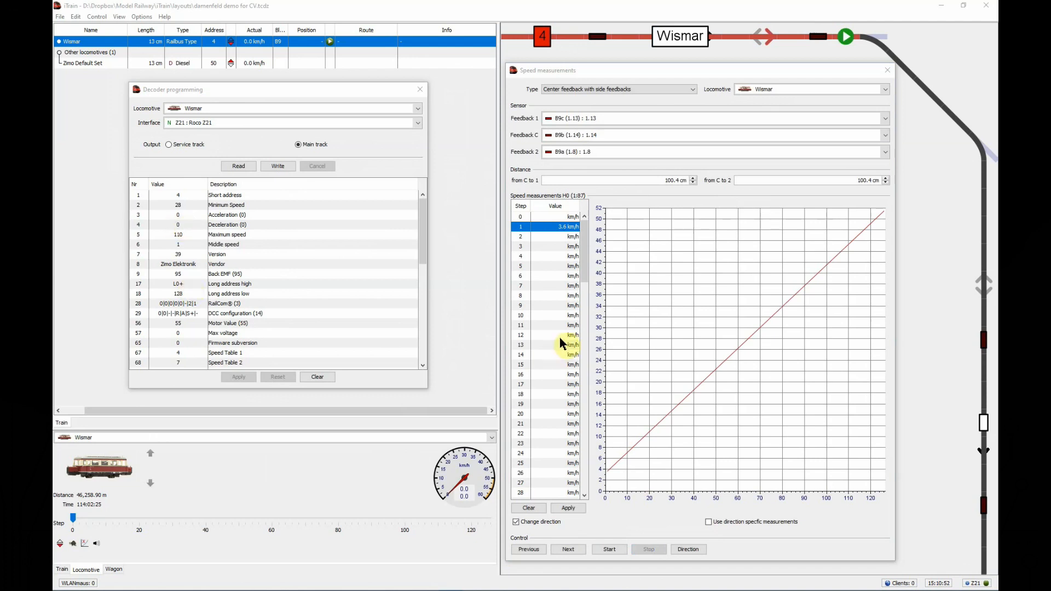
left_click_drag(586, 265, 591, 499)
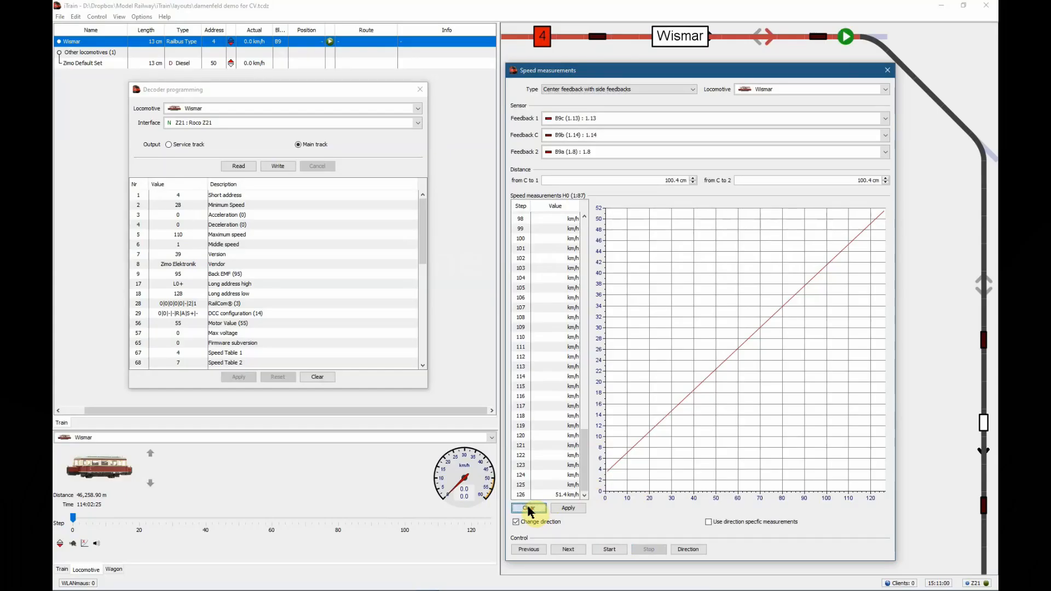
Clear the measurement table and set up direction-specific measurements with every fifth speed step selected through 126
left_click(528, 508)
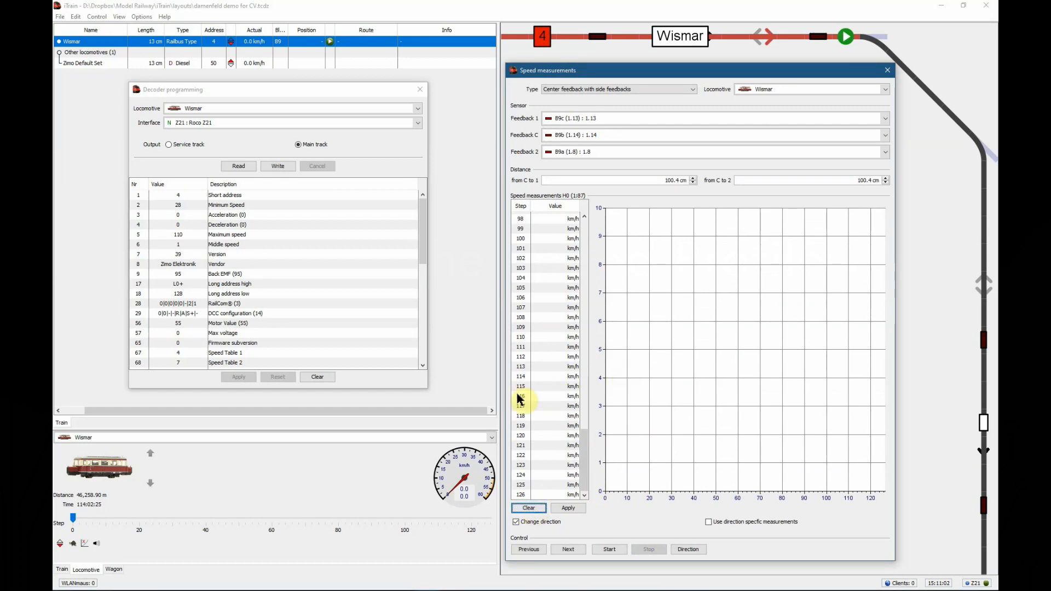
left_click(709, 522)
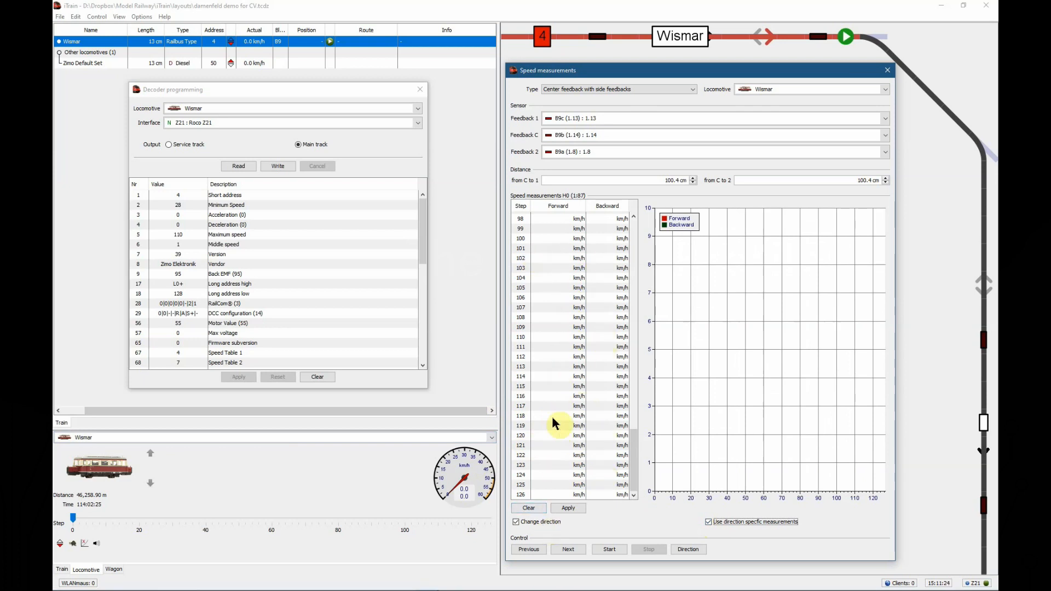
right_click(544, 401)
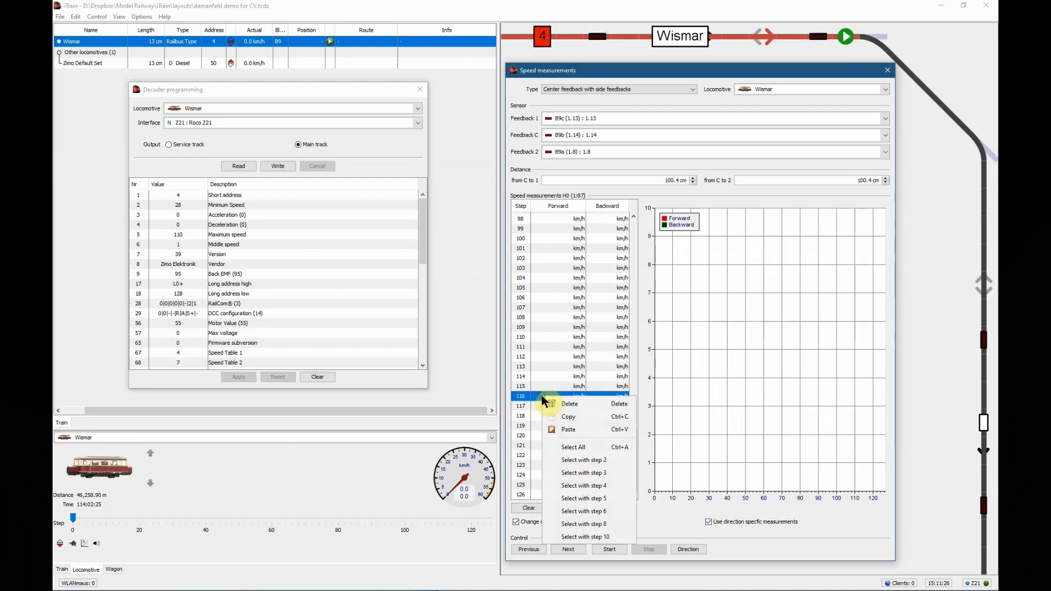
left_click(579, 498)
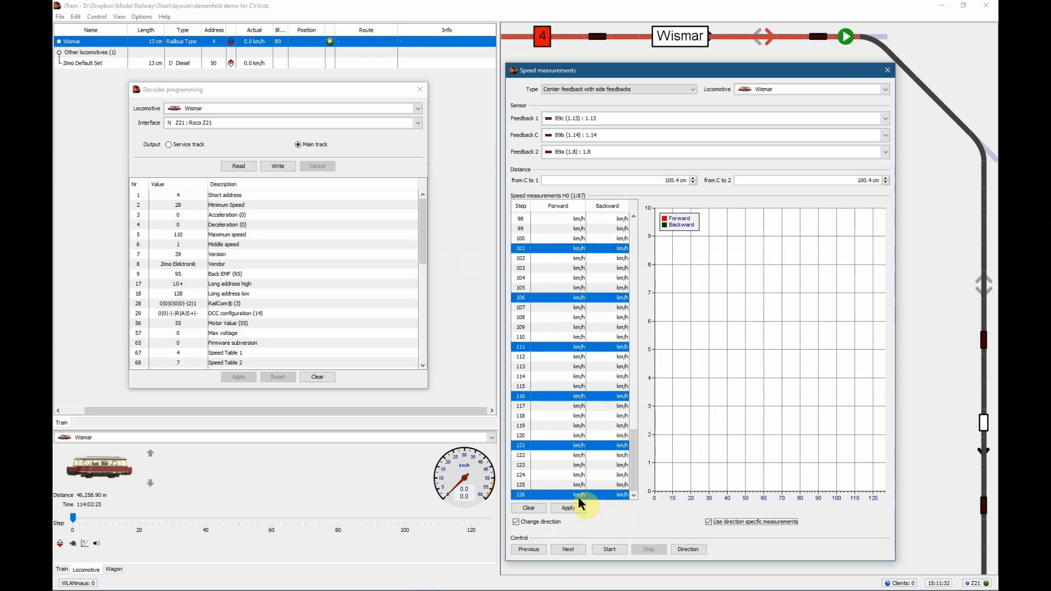
Run the forward and backward speed measurement for the selected steps and apply the results to Wismar
mouse_move(633, 484)
left_mouse_down()
mouse_move(629, 263)
mouse_move(652, 492)
left_mouse_up()
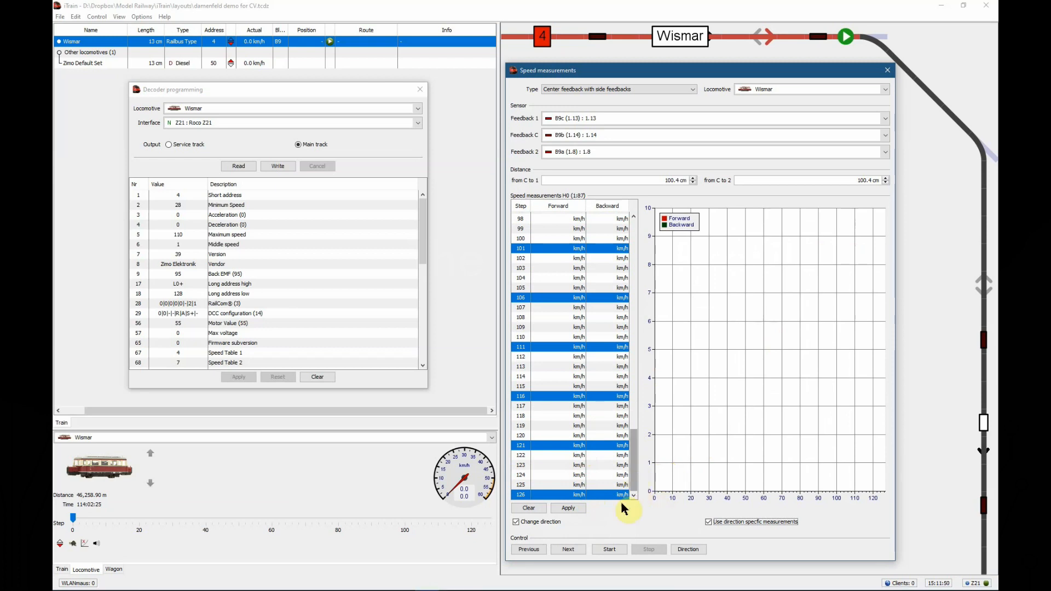
left_click(607, 549)
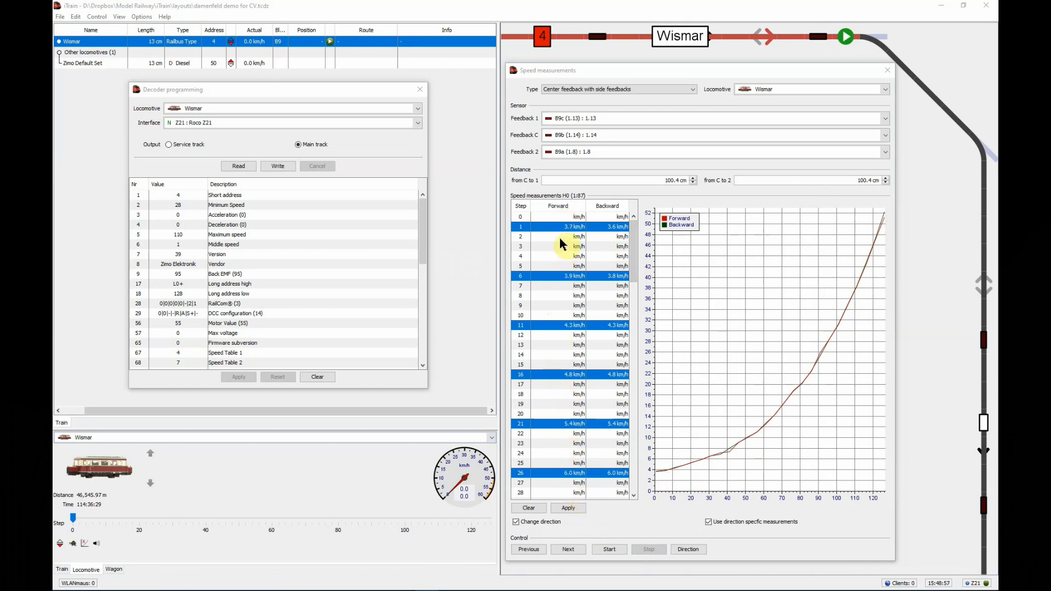
left_click(568, 508)
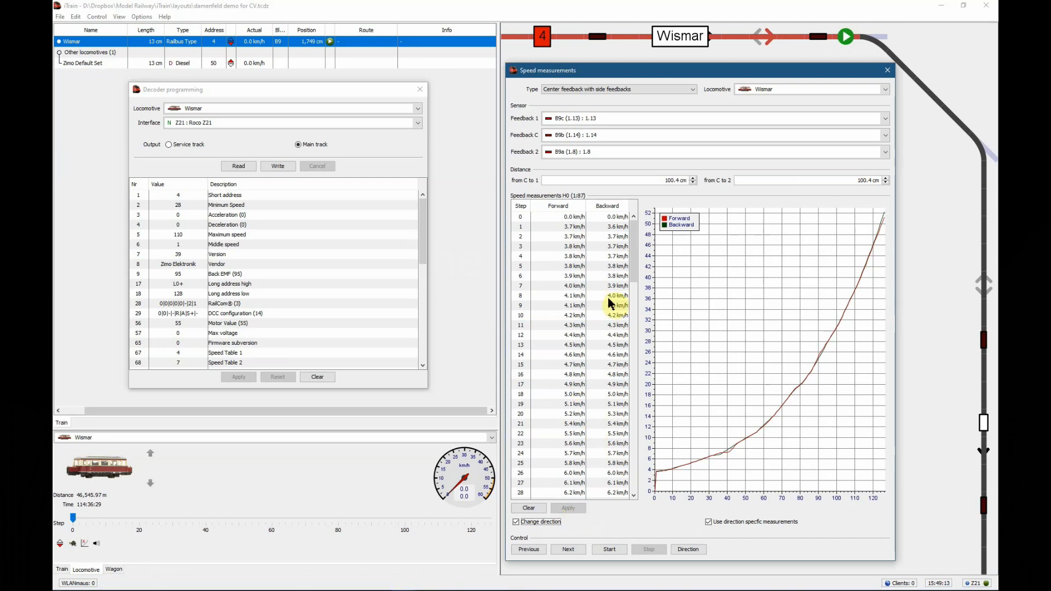
Examine Wismar's forward and backward speeds from the first to the last speed step, including the curve's start and shape
left_click_drag(632, 255, 634, 485)
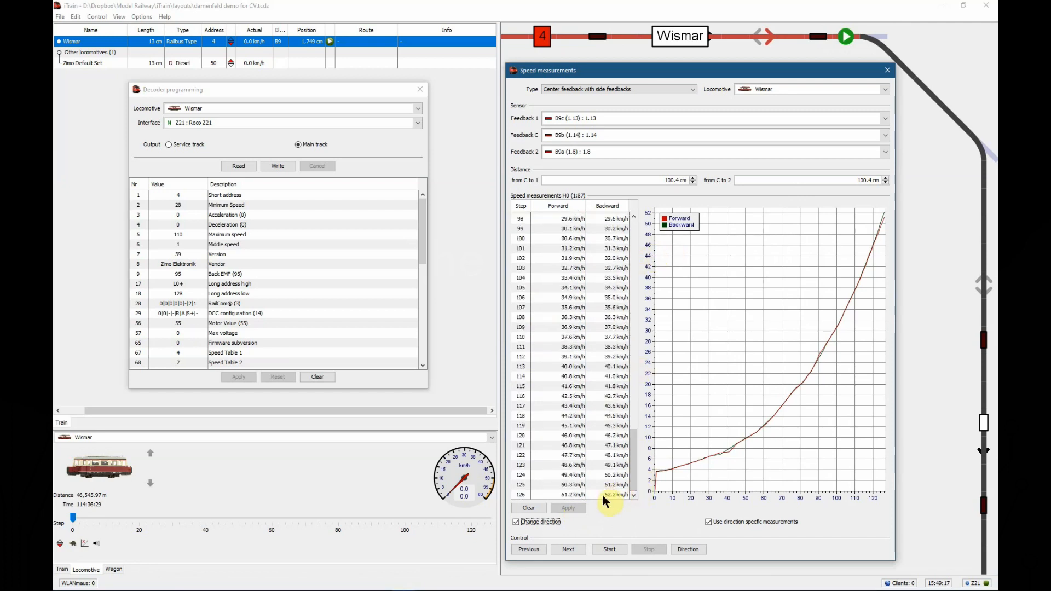
left_click_drag(633, 486, 657, 272)
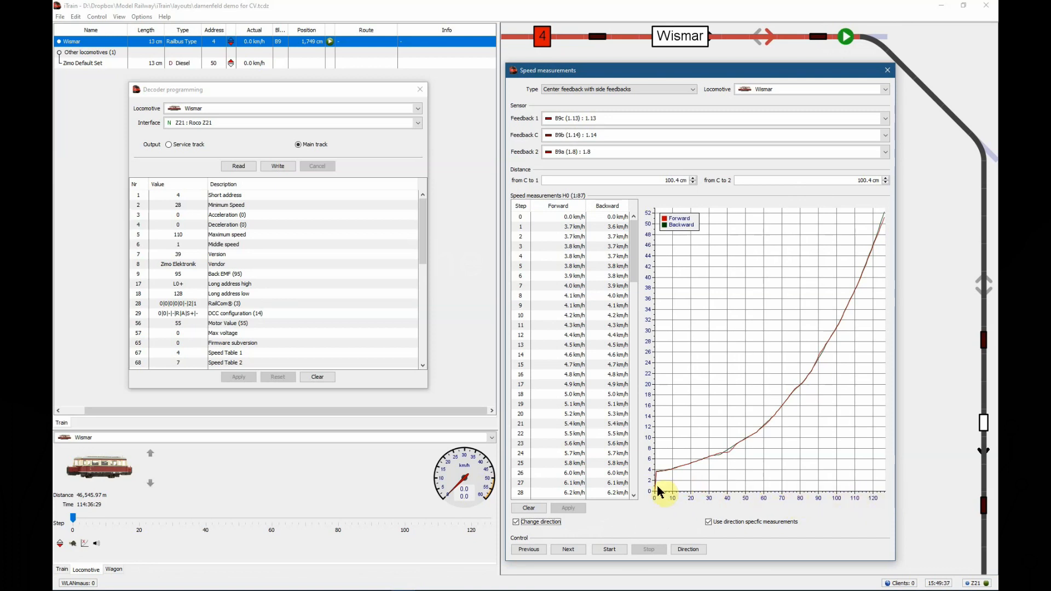
mouse_move(659, 490)
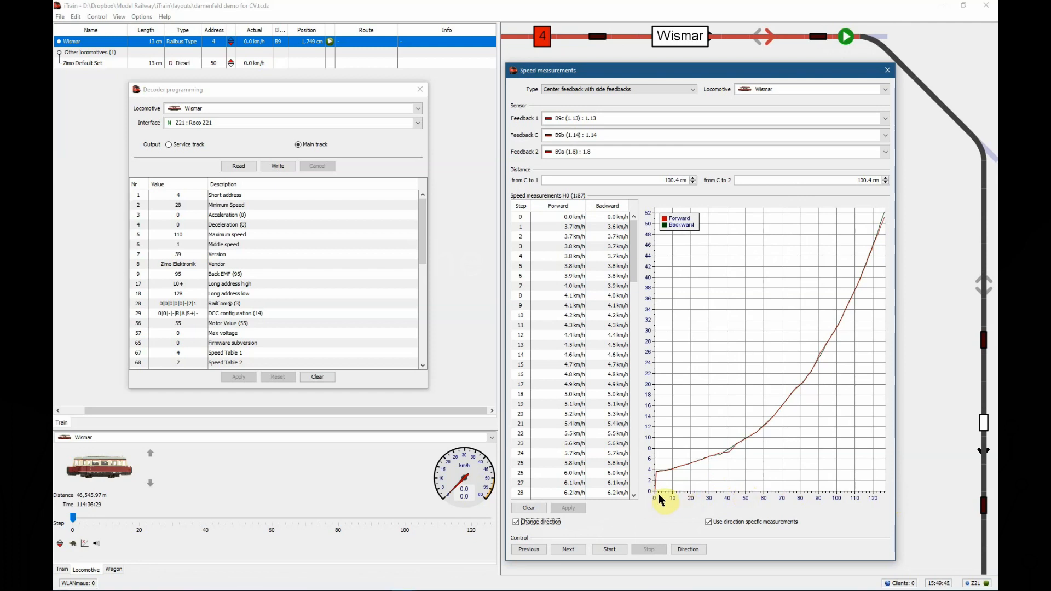
mouse_move(731, 494)
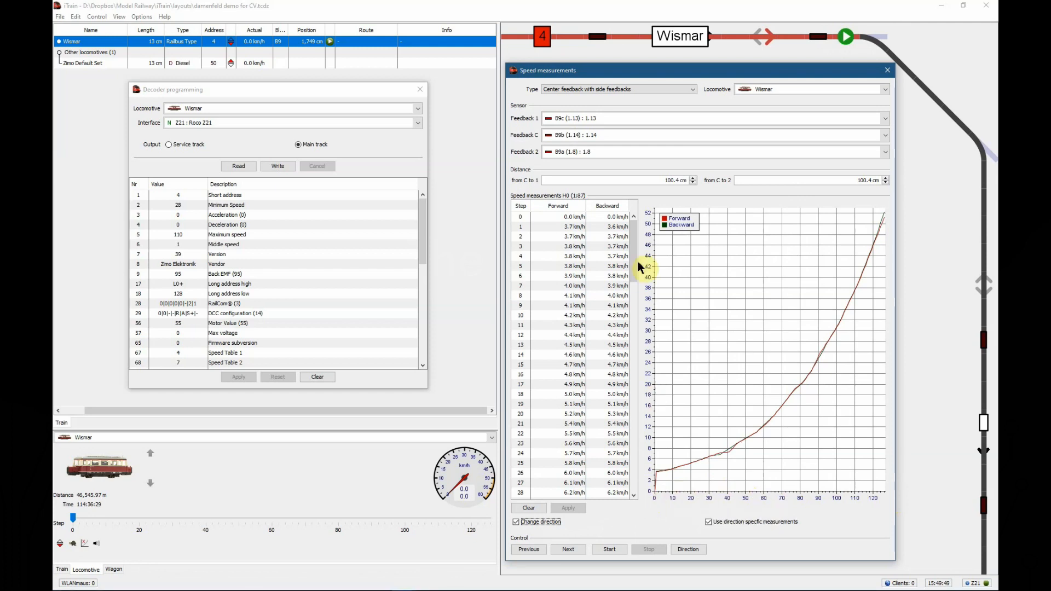
left_click(617, 227)
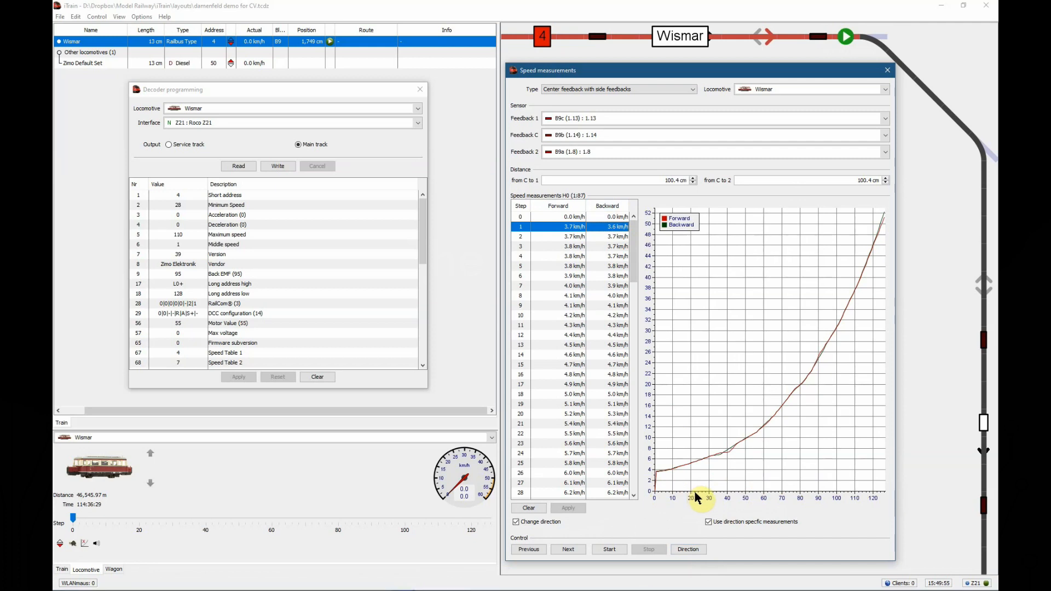
mouse_move(700, 496)
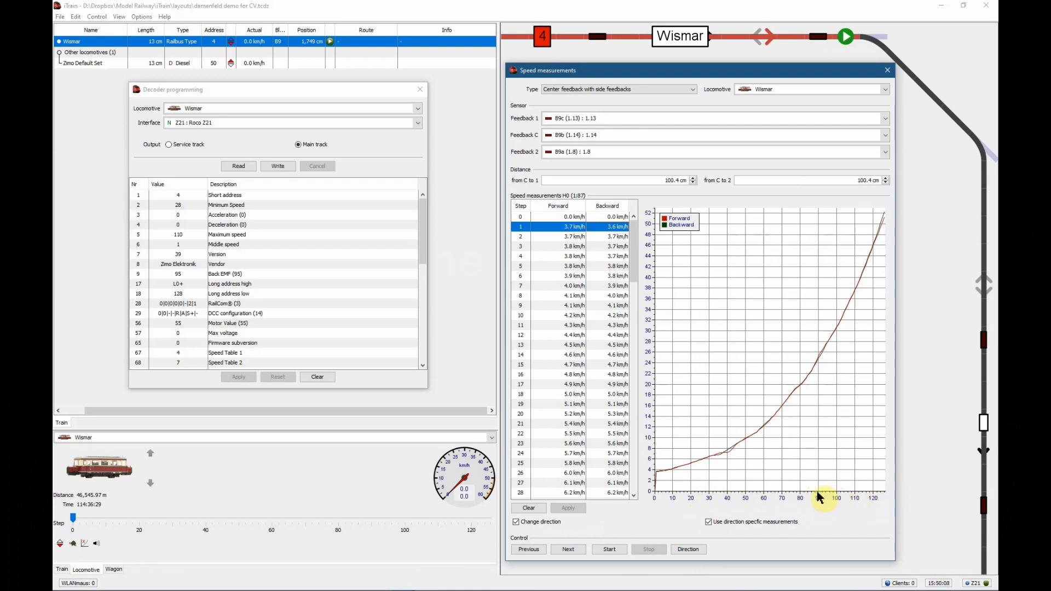
mouse_move(819, 497)
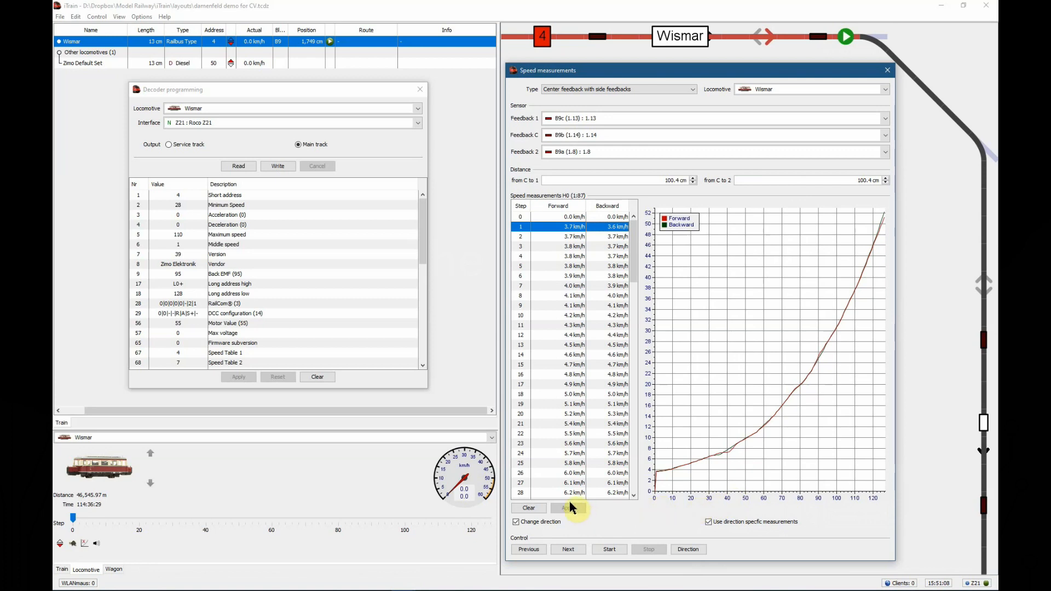
Close the speed measurement and decoder programming windows and open the speed settings in Wismar's locomotive properties
left_click(887, 72)
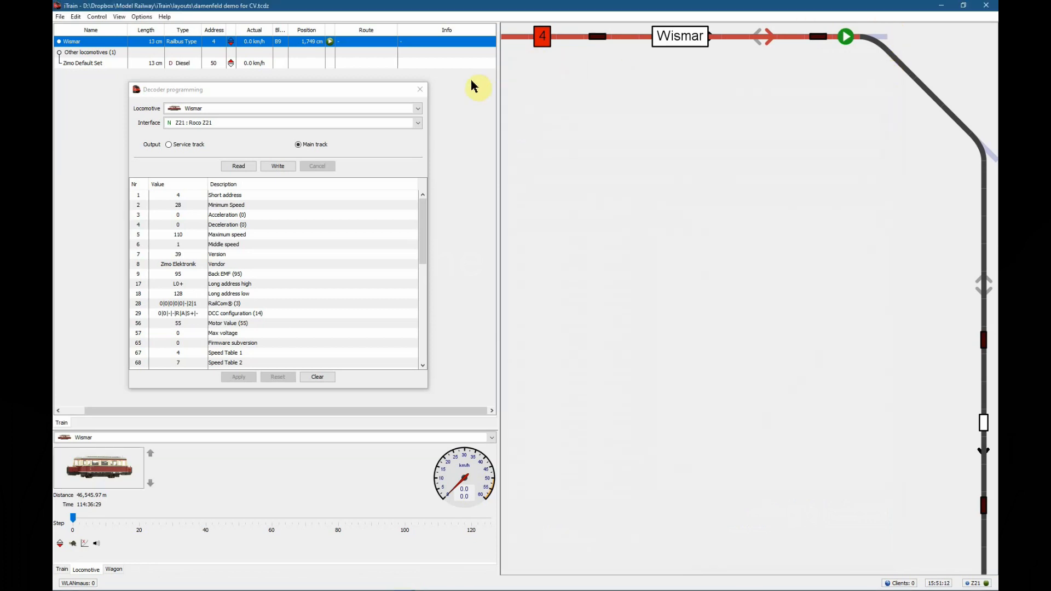
left_click(419, 90)
left_click(83, 570)
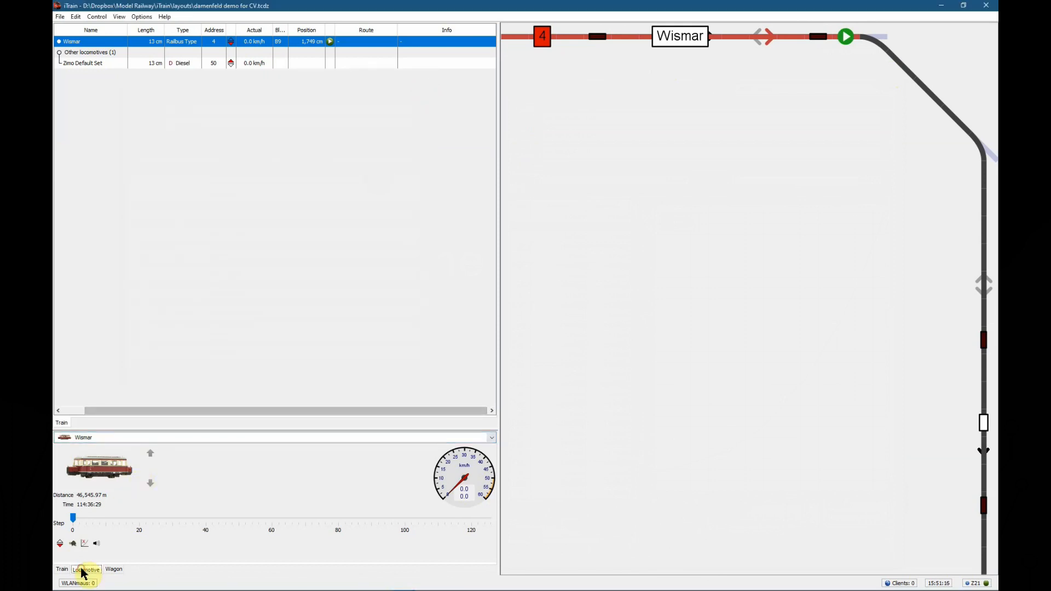
double_click(96, 474)
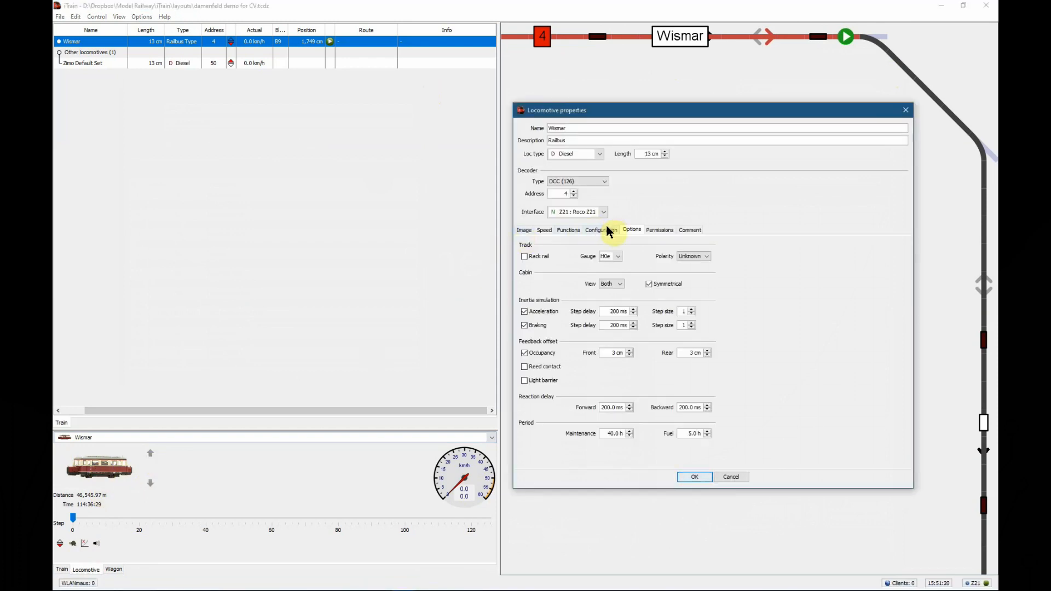
left_click(542, 229)
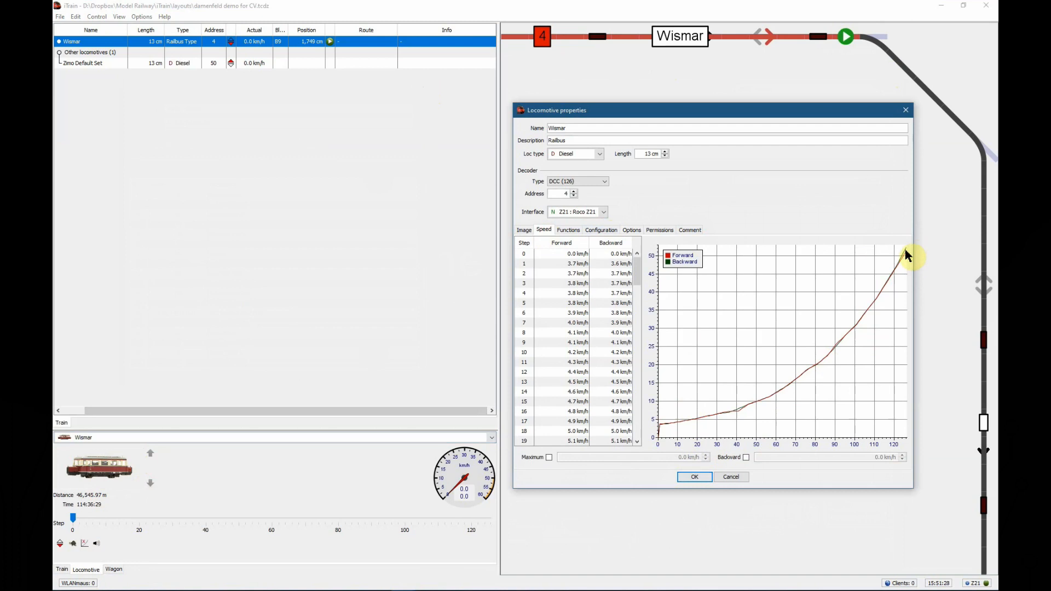
Enable a maximum speed limit for Wismar and set it to 50 km/h
mouse_move(906, 254)
left_click(549, 457)
left_click(669, 458)
type("50")
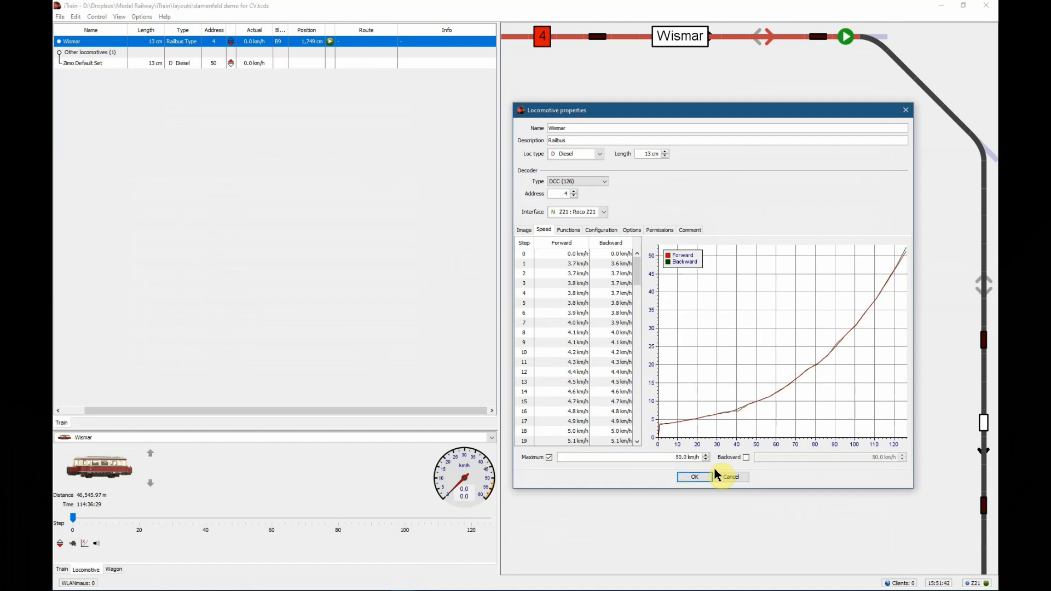
left_click(746, 457)
left_click_drag(745, 456, 666, 446)
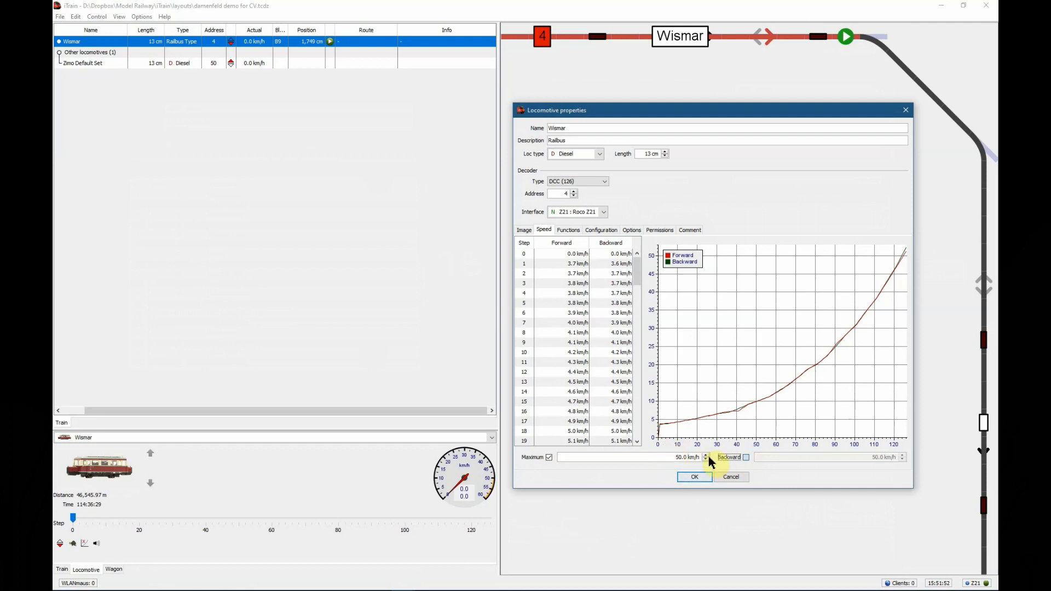
left_click(746, 457)
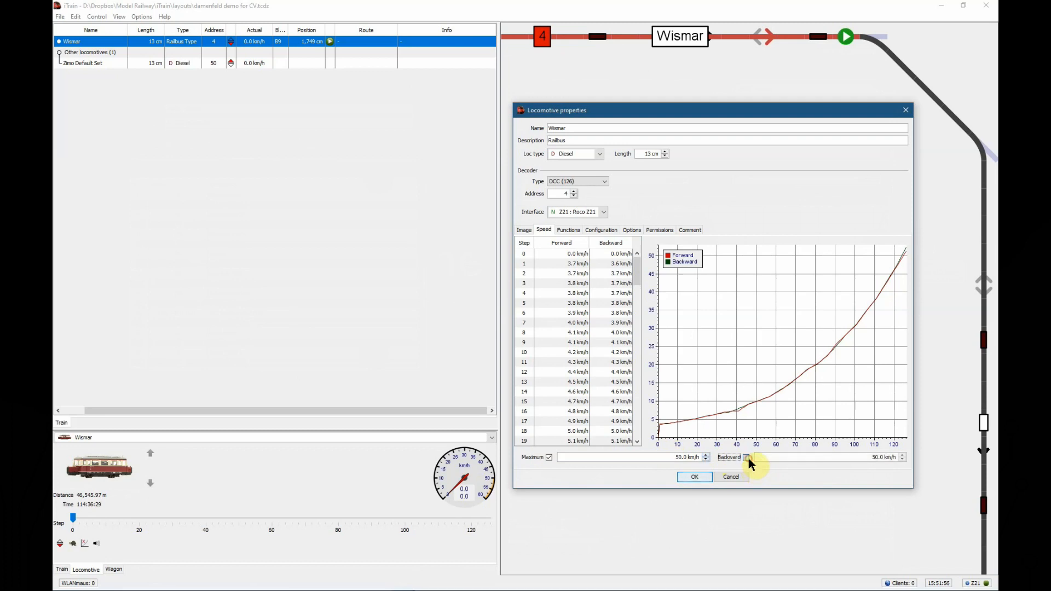
left_click(871, 457)
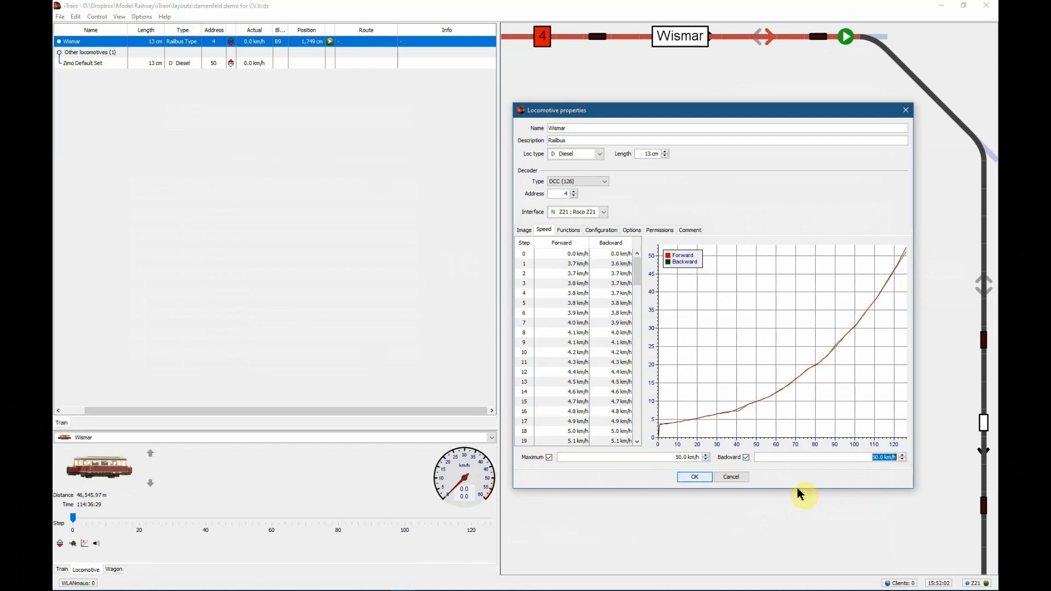
left_click(746, 457)
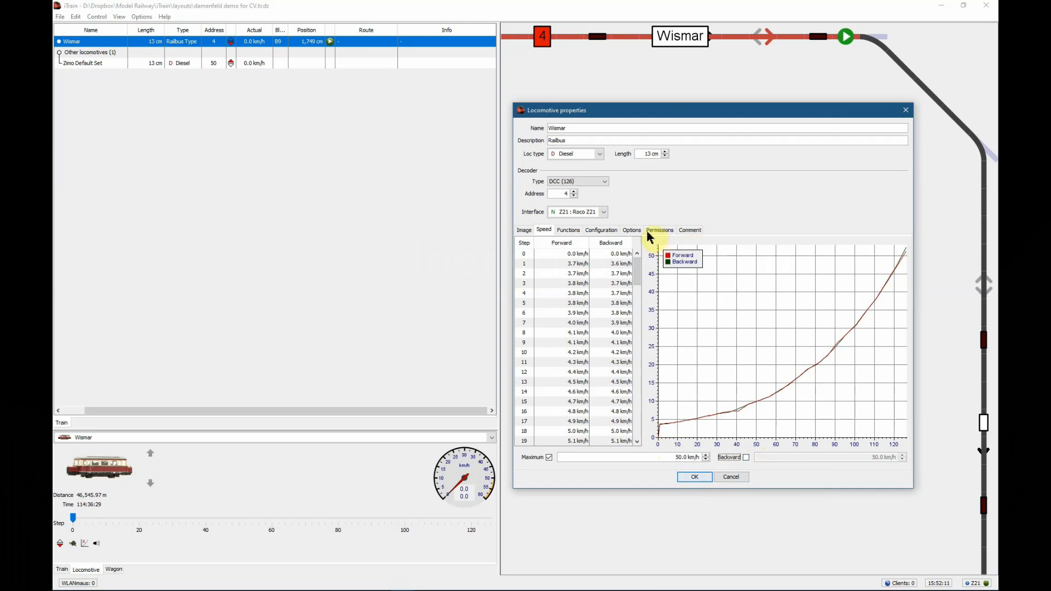
Check the reaction delays in Wismar's options and set the acceleration step size of the inertia simulation to 3
left_click(631, 231)
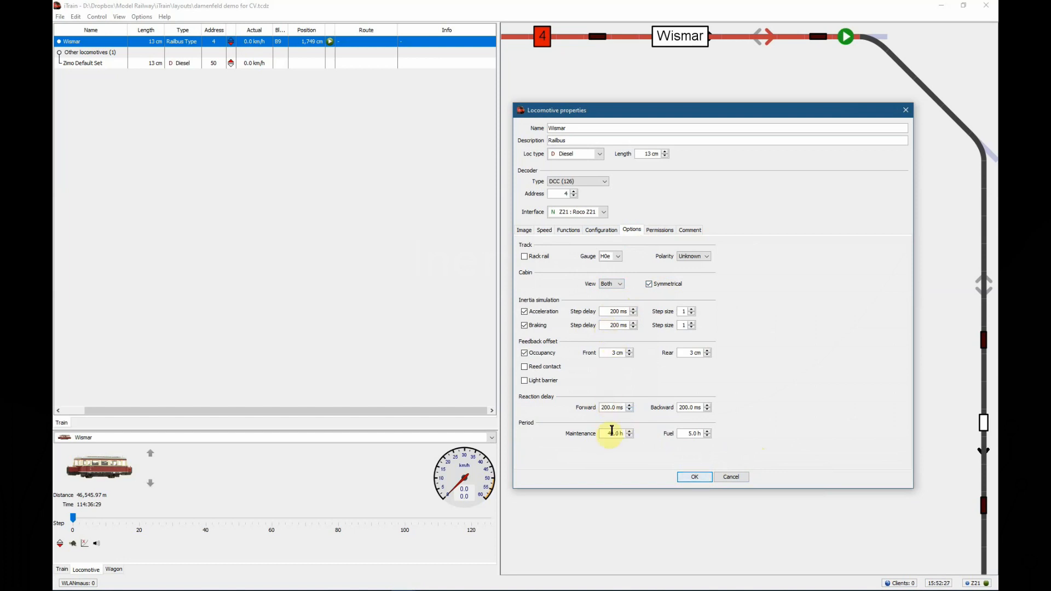
left_click(605, 405)
left_click(687, 407)
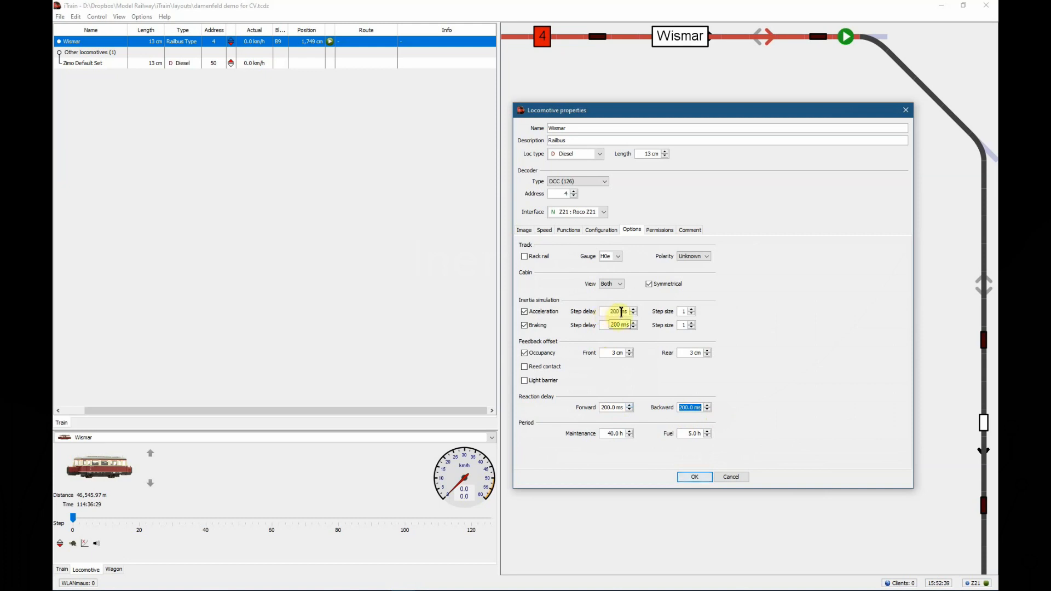
left_click_drag(607, 312, 629, 311)
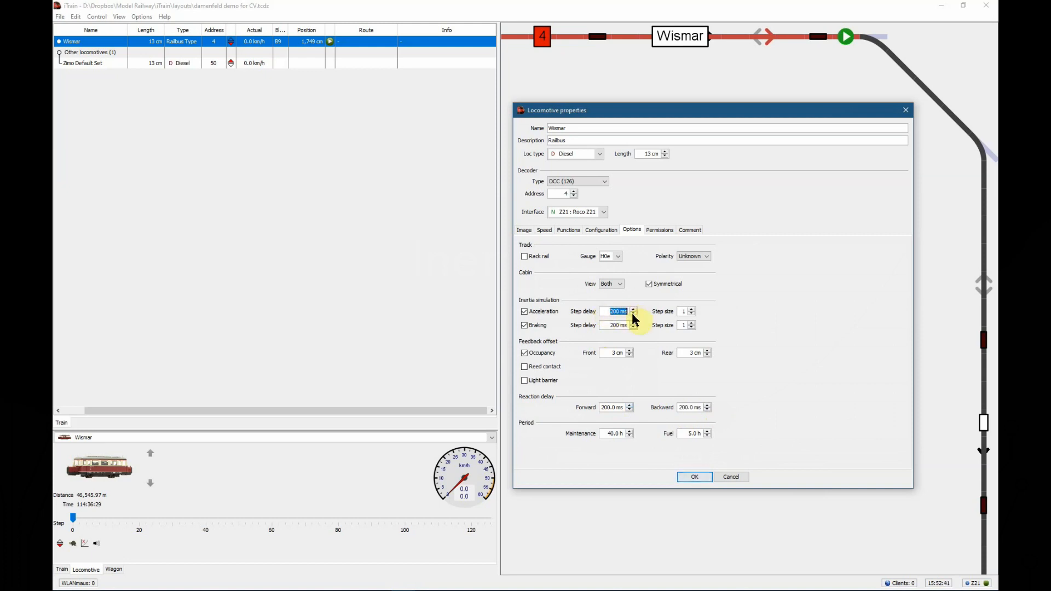
left_click(692, 310)
left_click(692, 308)
left_click(690, 313)
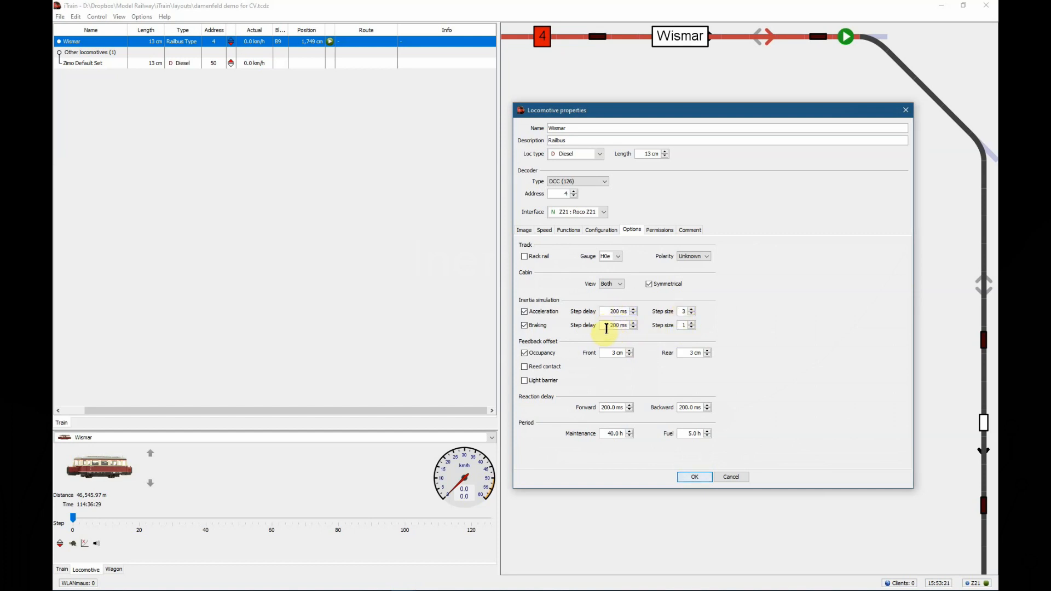
Set the braking step size of the inertia simulation to 4 and the acceleration step delay to 250 ms
left_click_drag(607, 328, 630, 326)
left_click(691, 327)
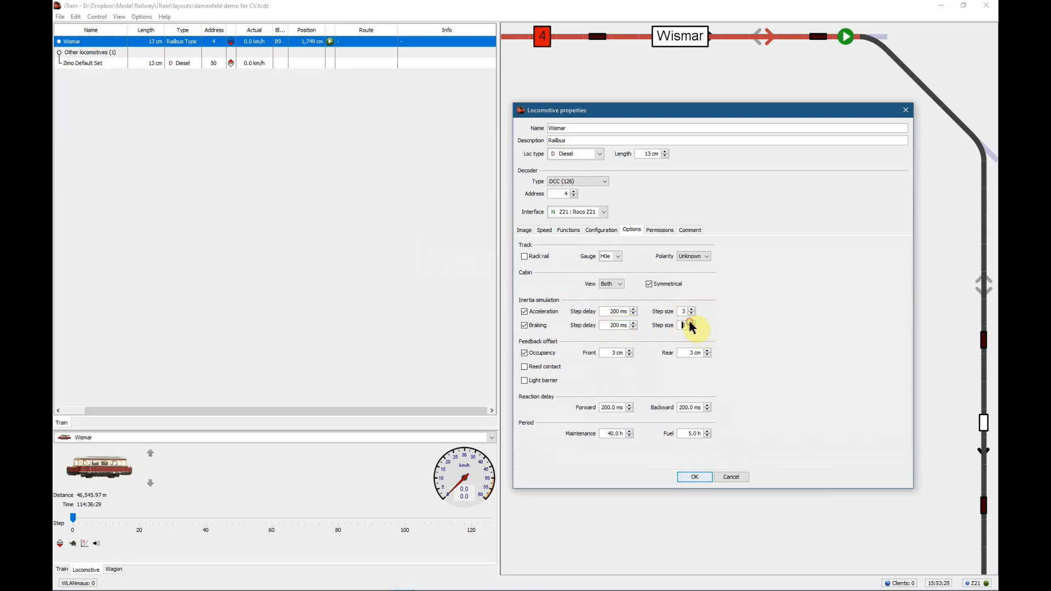
type("4")
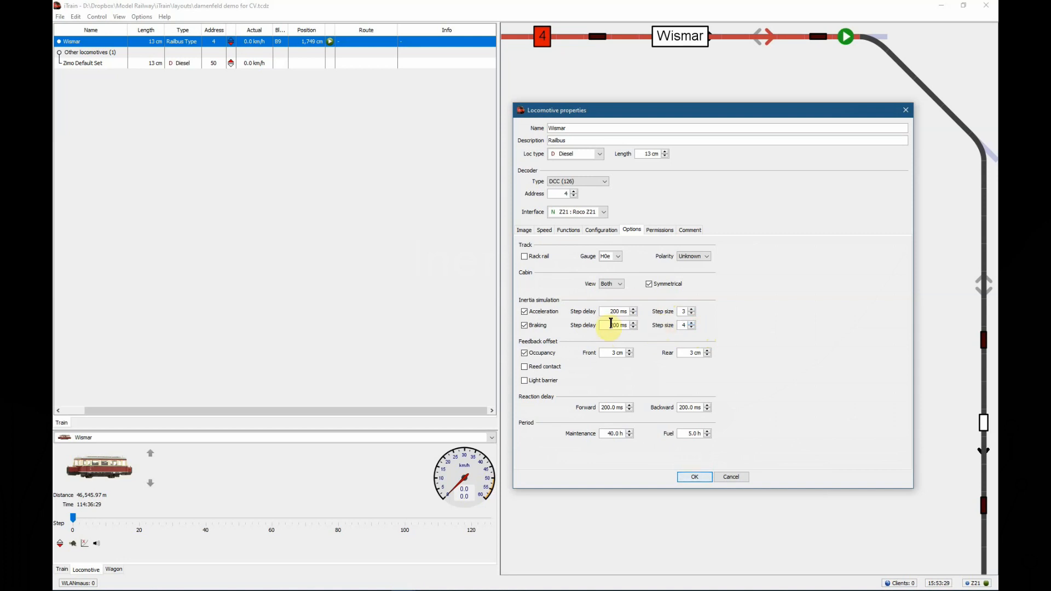
left_click_drag(608, 311, 634, 316)
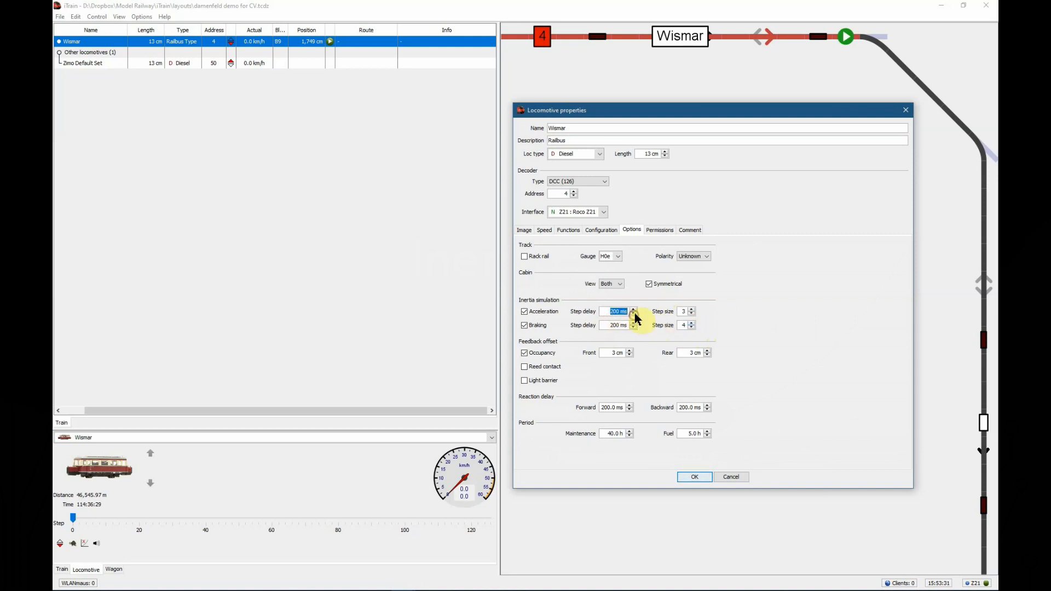
type("250")
key("Return")
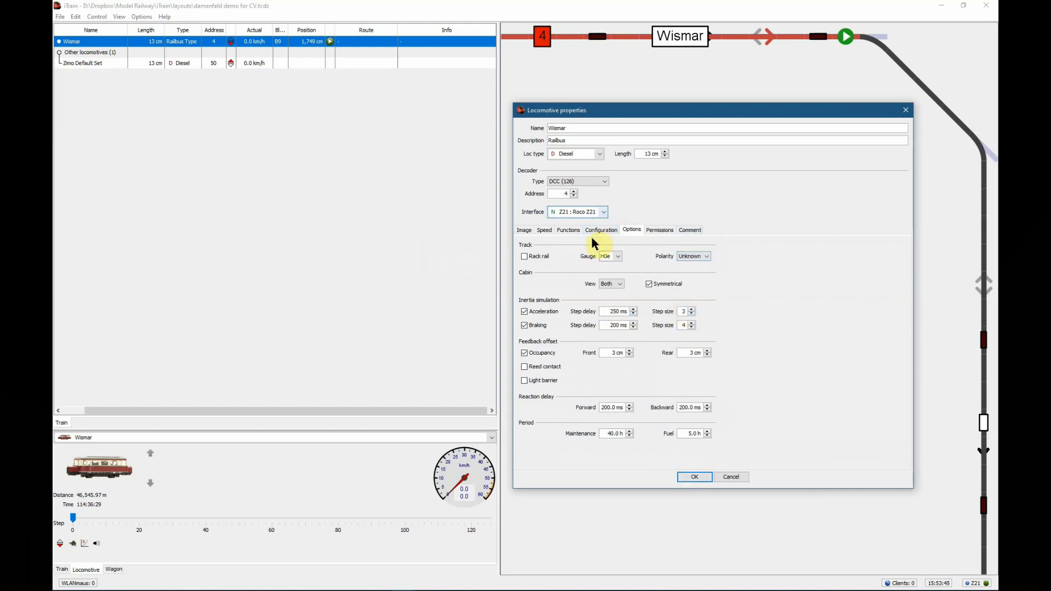
Review the track polarity choices and open the front occupancy feedback offset for editing
left_click(706, 257)
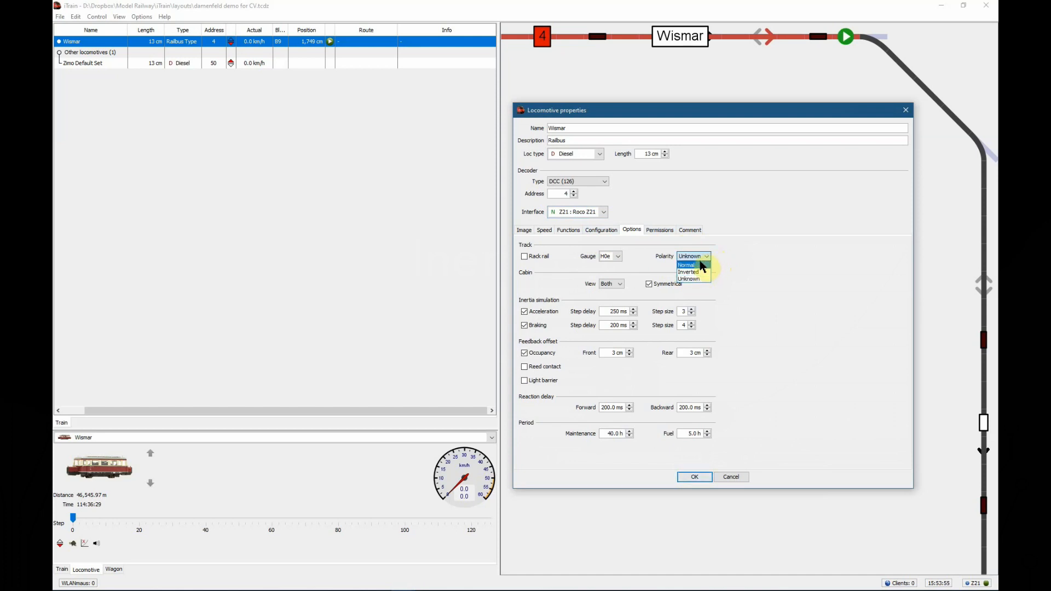
left_click(721, 260)
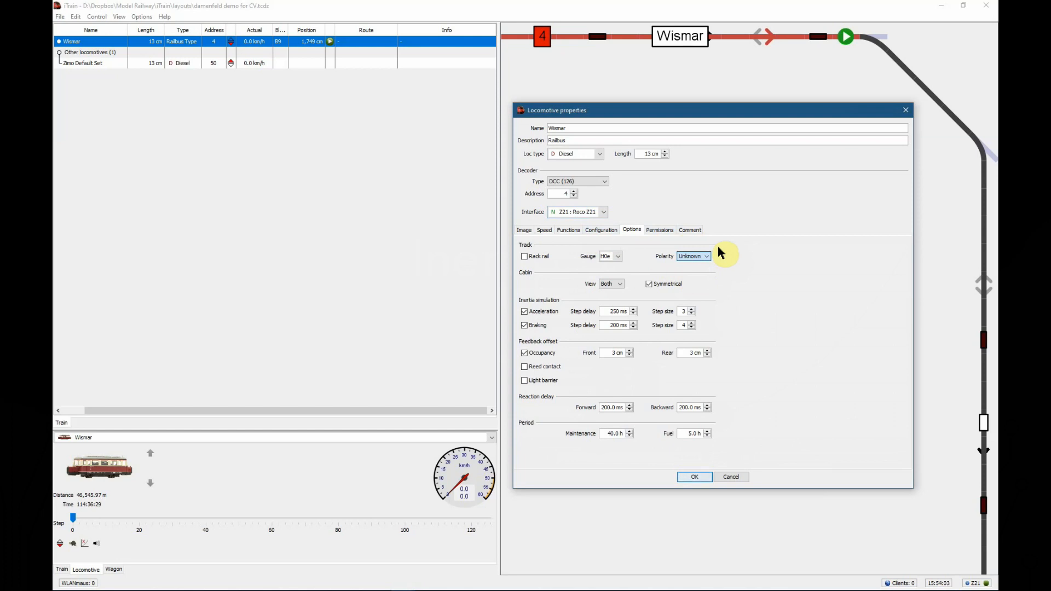
left_click(609, 353)
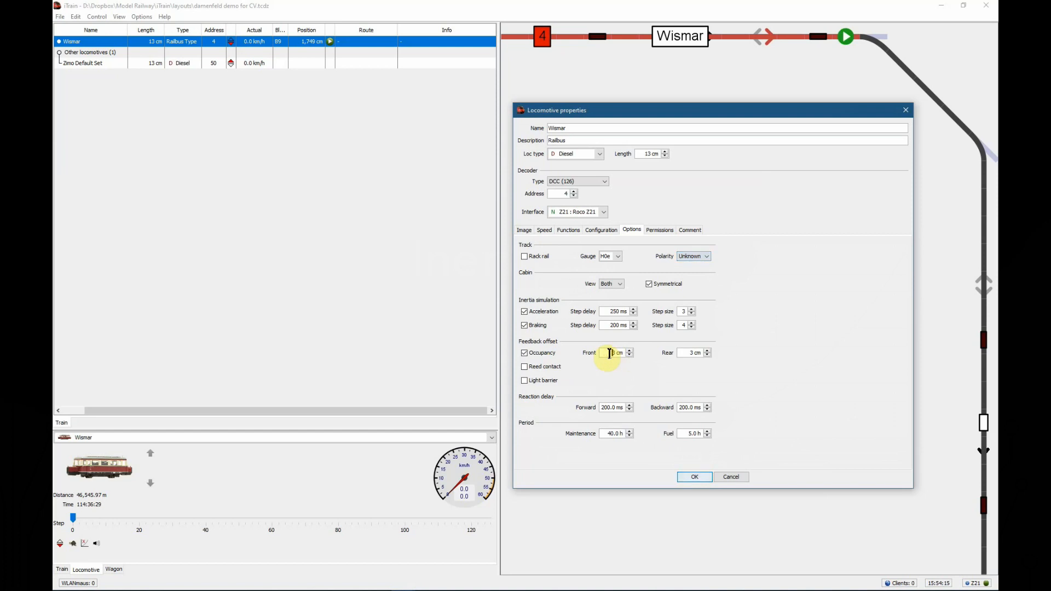